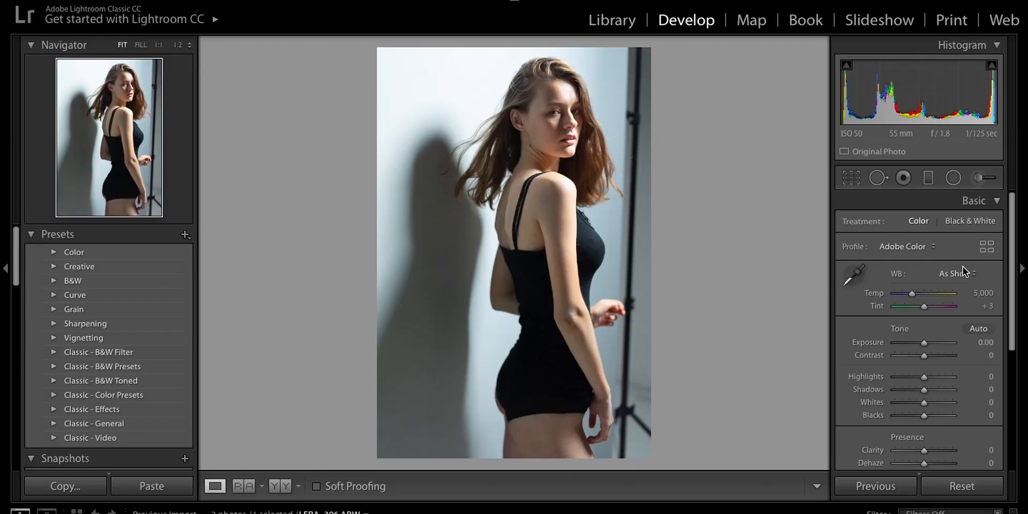
- Try the Adobe Landscape profile on the full photo, then switch it to Adobe Portrait
left_click(934, 250)
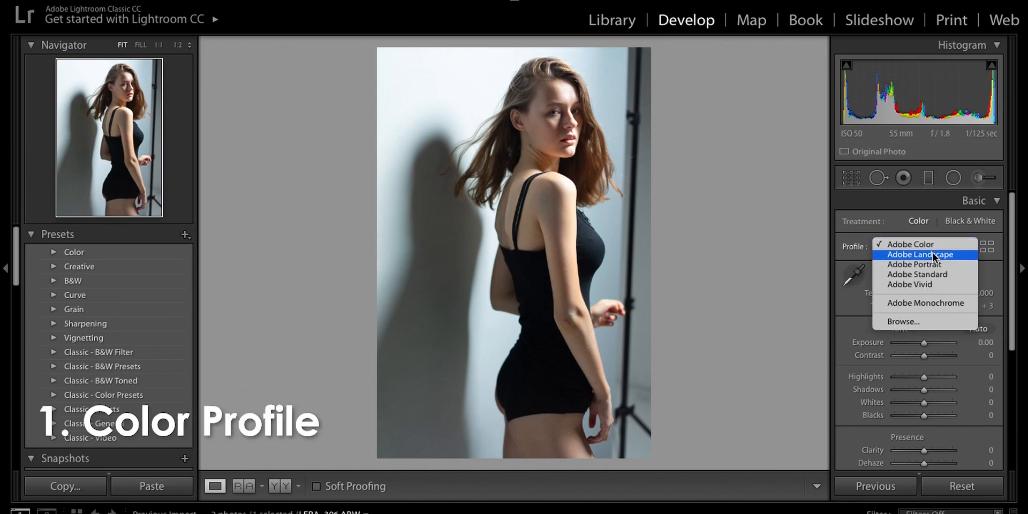
left_click(933, 253)
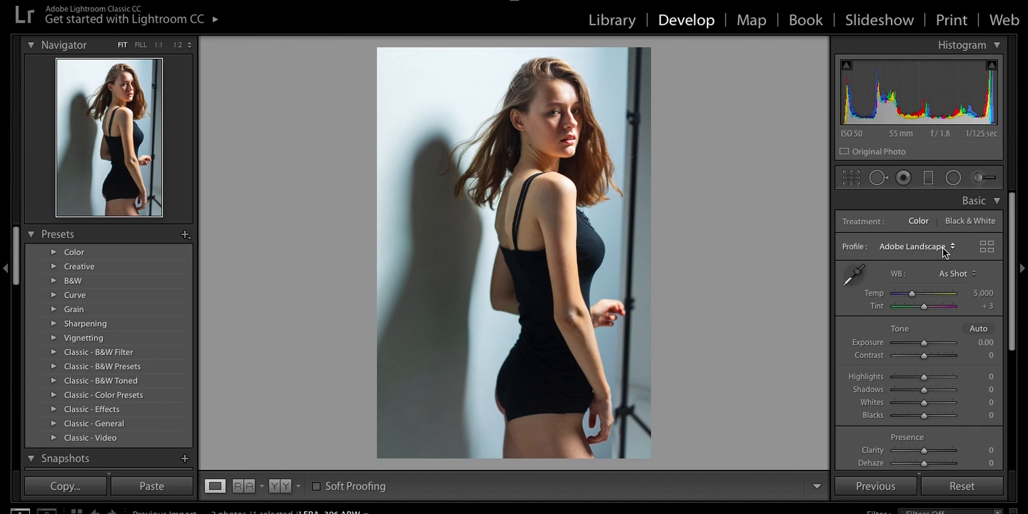
left_click(943, 249)
left_click(943, 255)
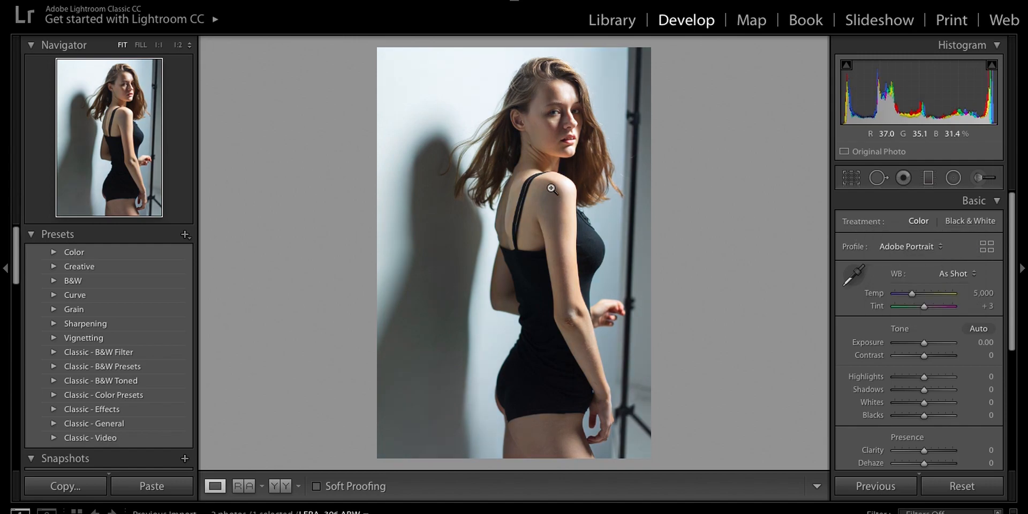
- Compare the Adobe Landscape, Adobe Standard and Adobe Portrait profiles in turn on a close-up of the model's face
left_click(552, 128)
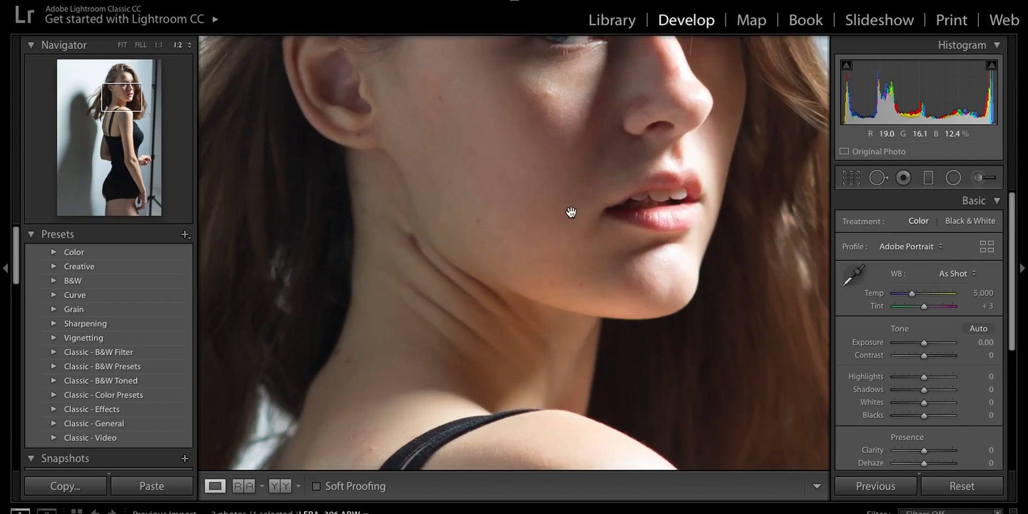
scroll(557, 211, "up", 3)
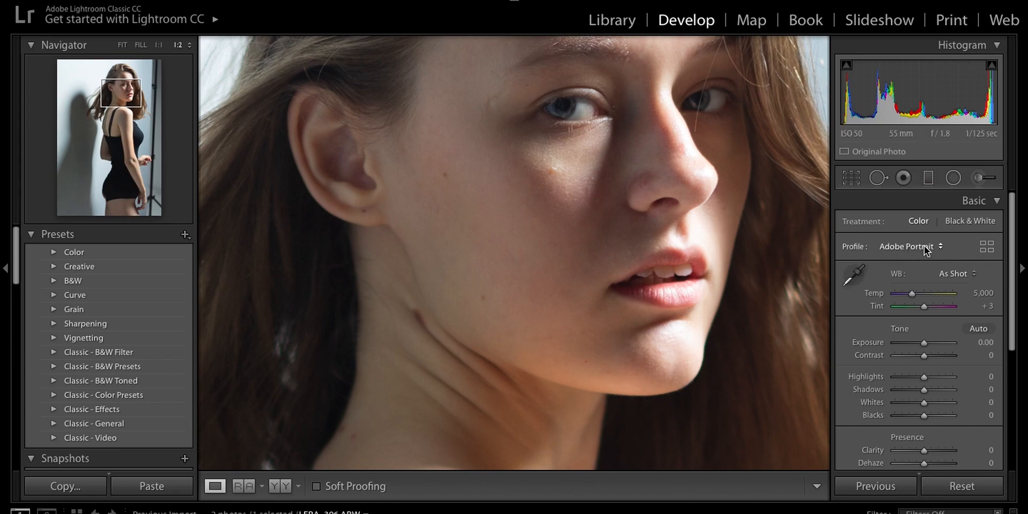
left_click(924, 245)
left_click(927, 233)
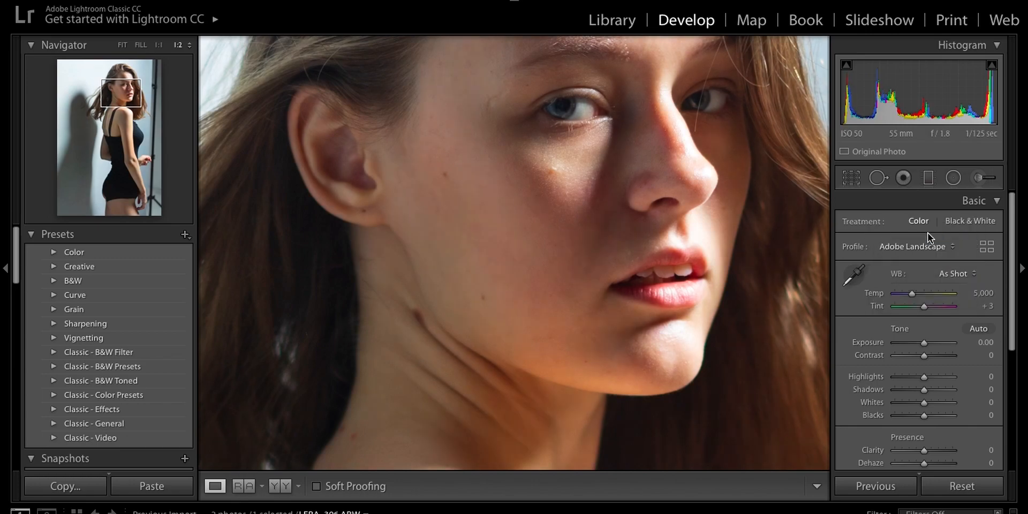
left_click(922, 245)
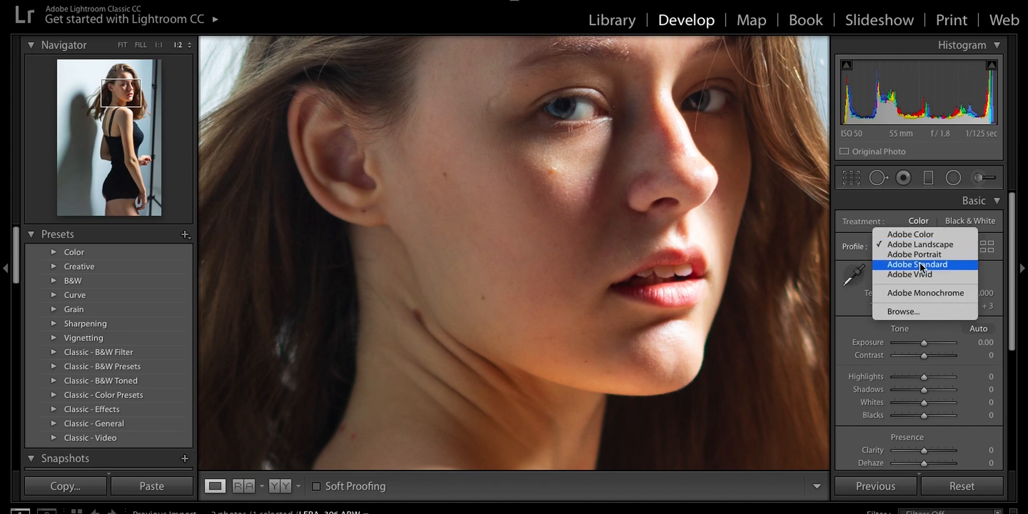
left_click(920, 263)
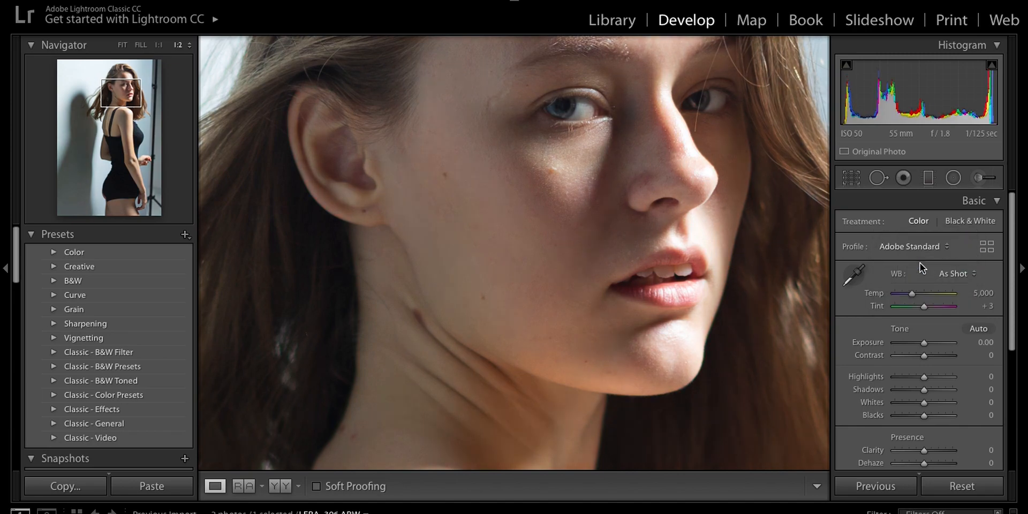
left_click(921, 247)
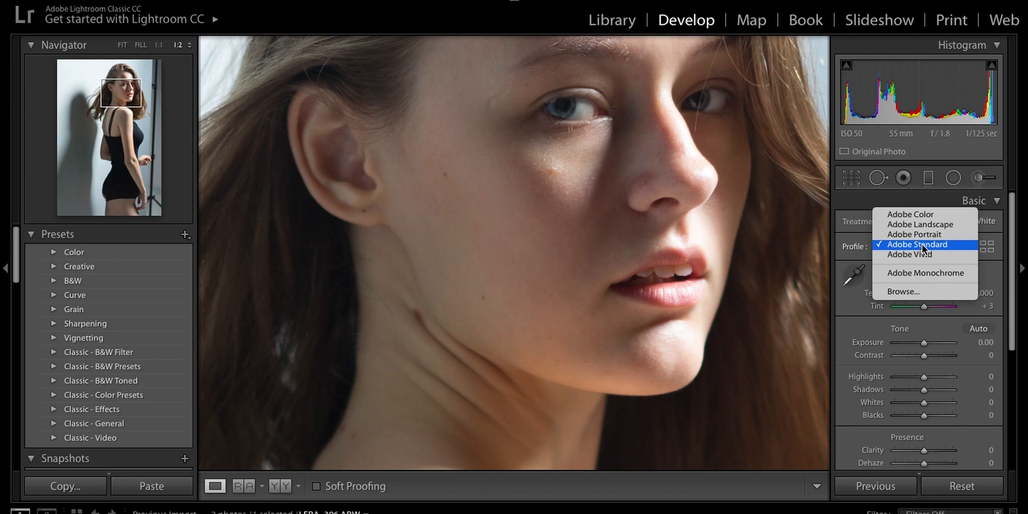
left_click(920, 236)
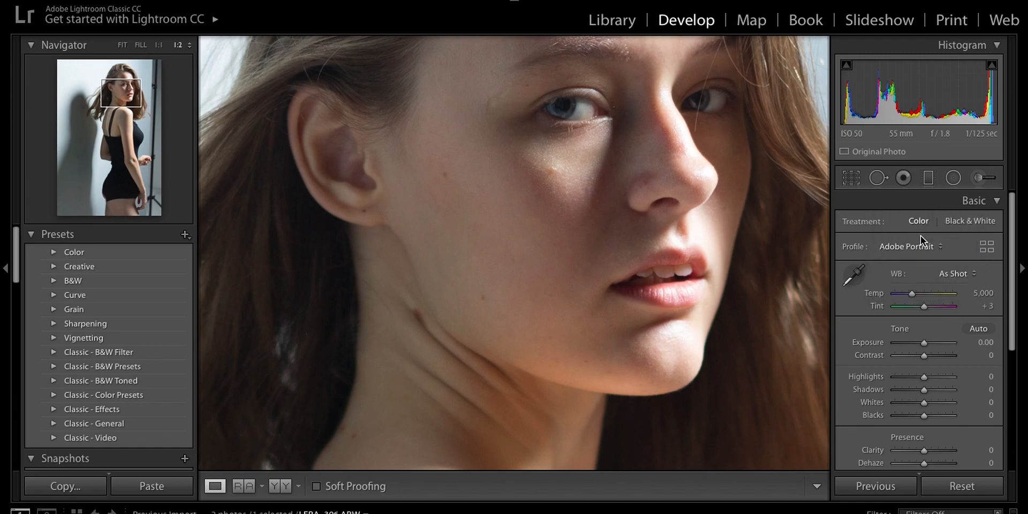
- Try the Adobe Standard, Adobe Vivid and Adobe Landscape profiles in turn on the facial close-up
left_click(920, 246)
left_click(918, 247)
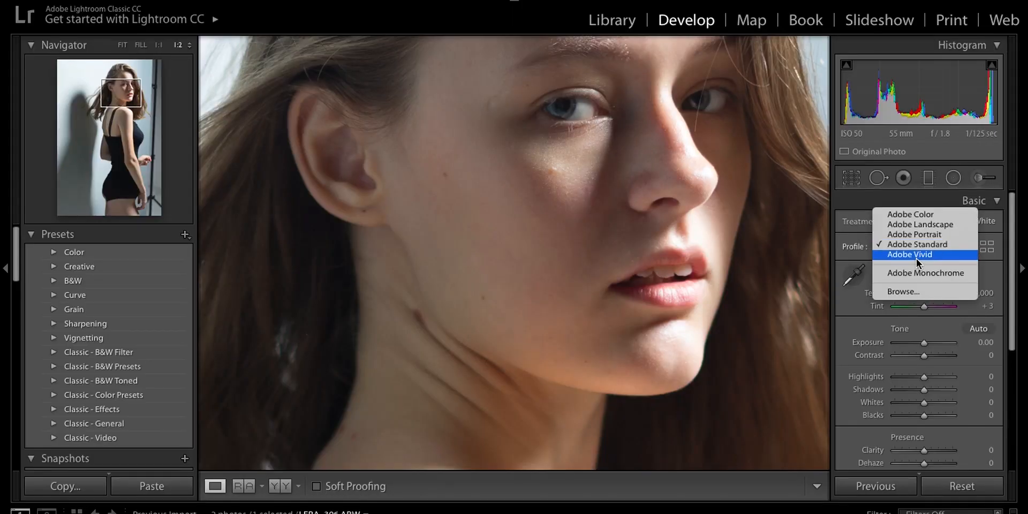
left_click(916, 258)
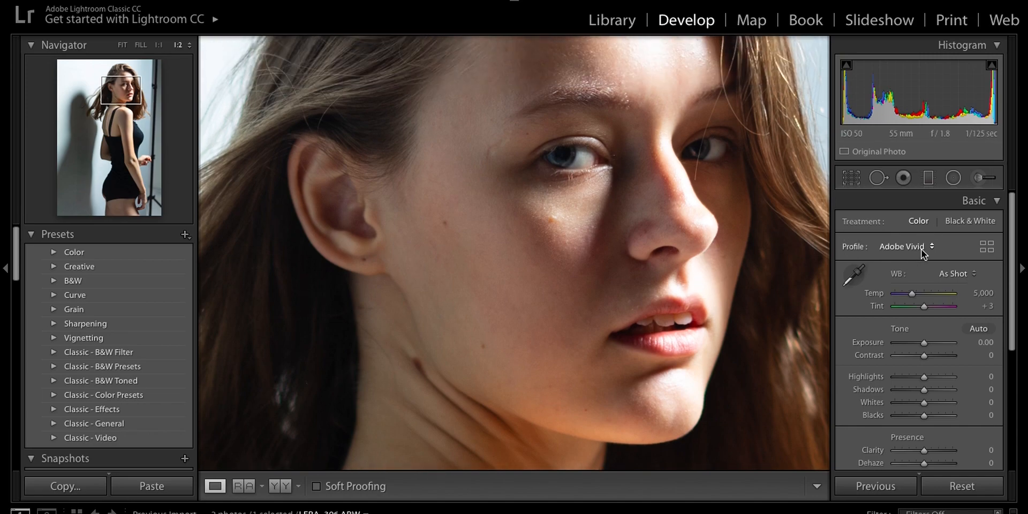
left_click(918, 247)
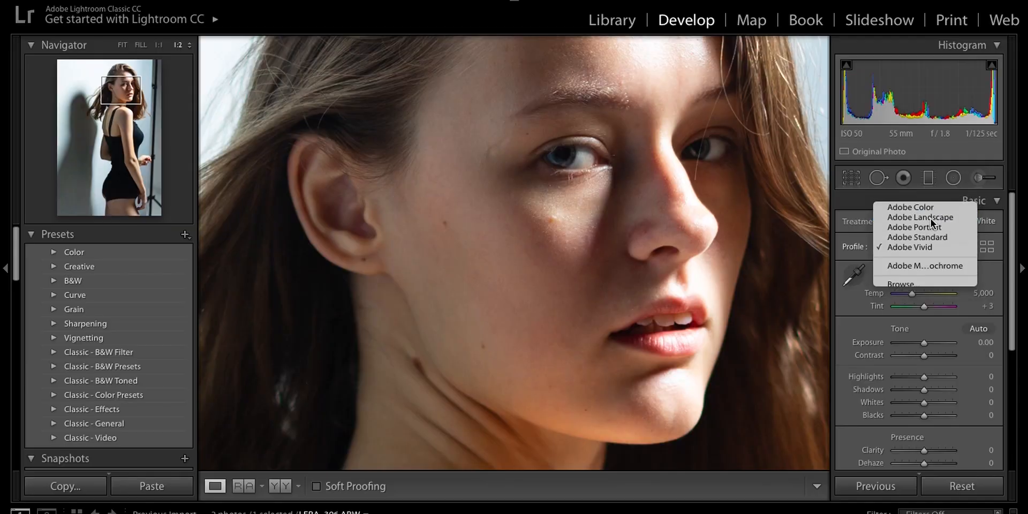
left_click(930, 218)
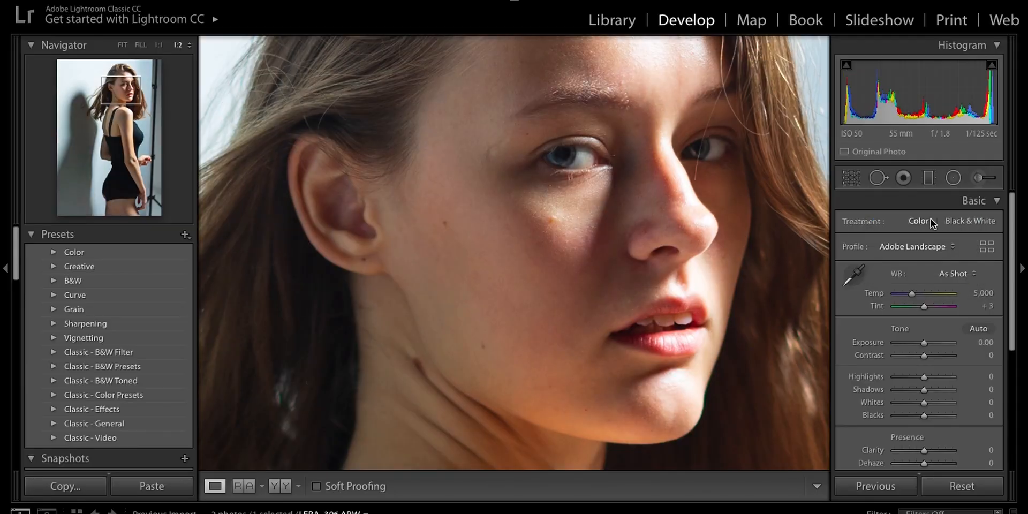
- Cycle the profile through Adobe Color, Adobe Portrait and Adobe Standard, ending on Adobe Landscape
left_click(925, 244)
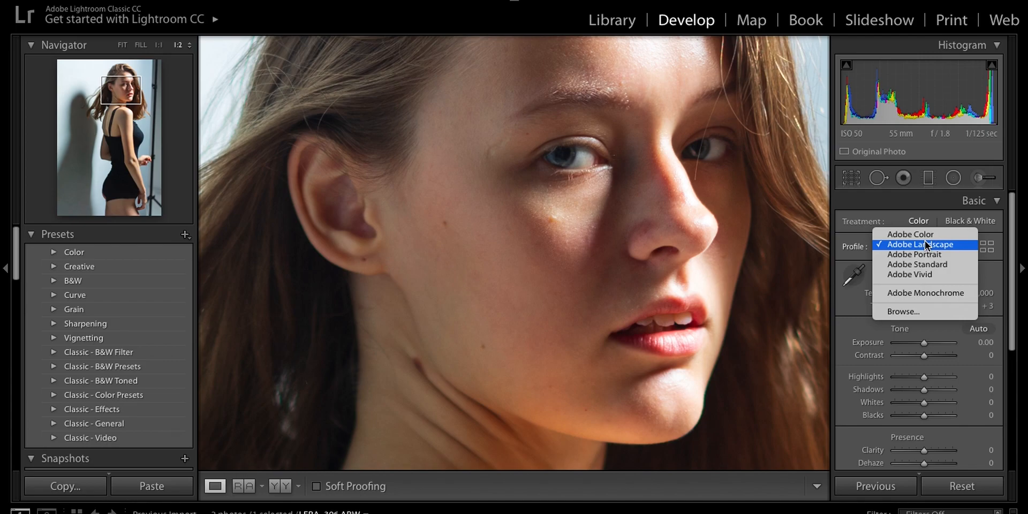
left_click(924, 236)
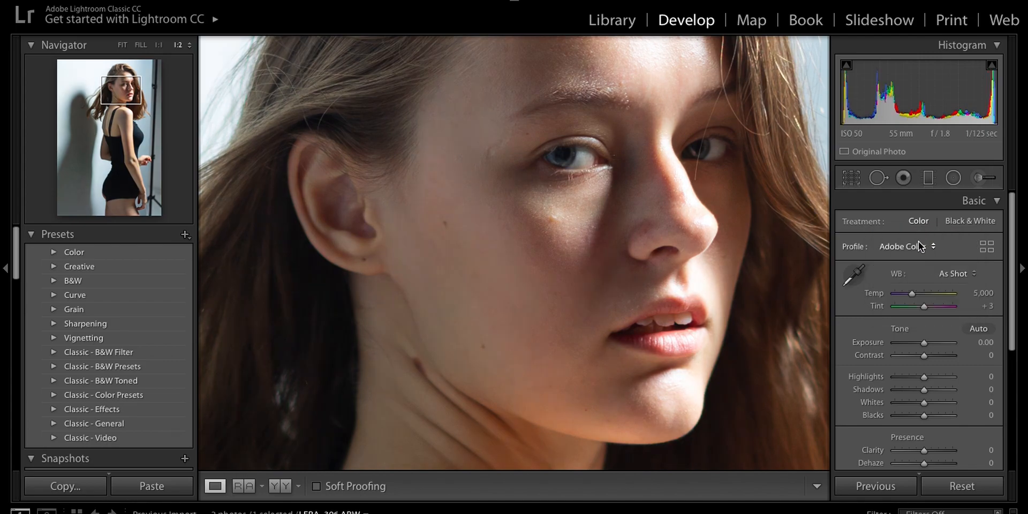
left_click(920, 246)
left_click(911, 261)
left_click(914, 247)
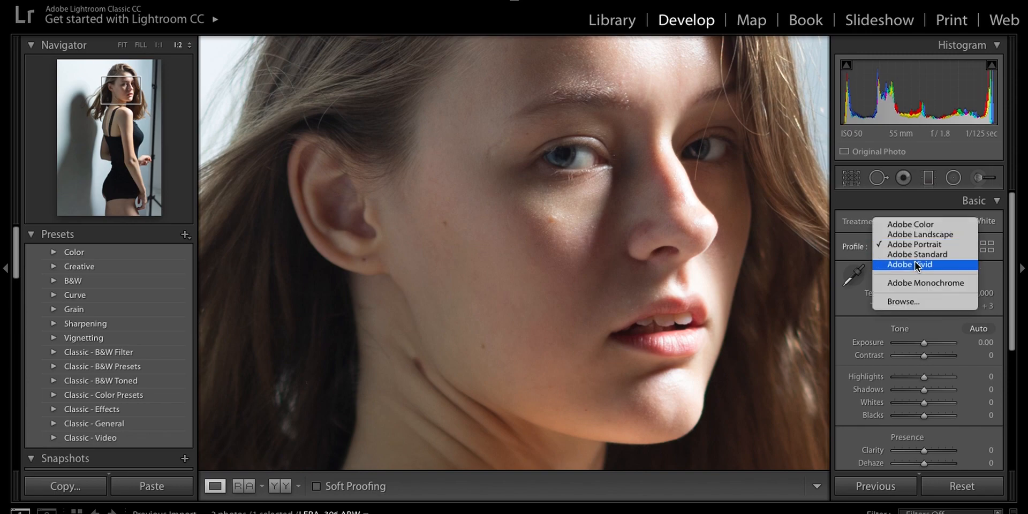
left_click(918, 257)
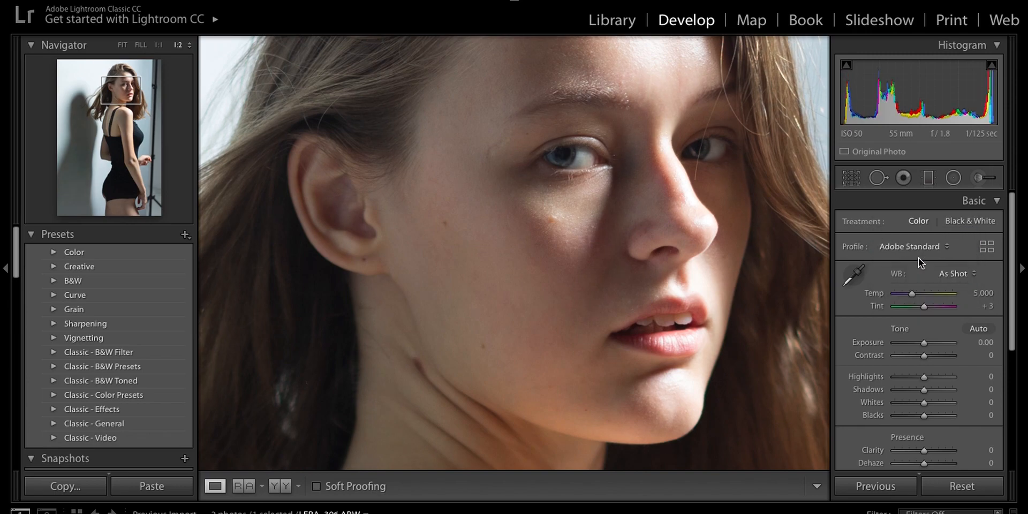
left_click(911, 248)
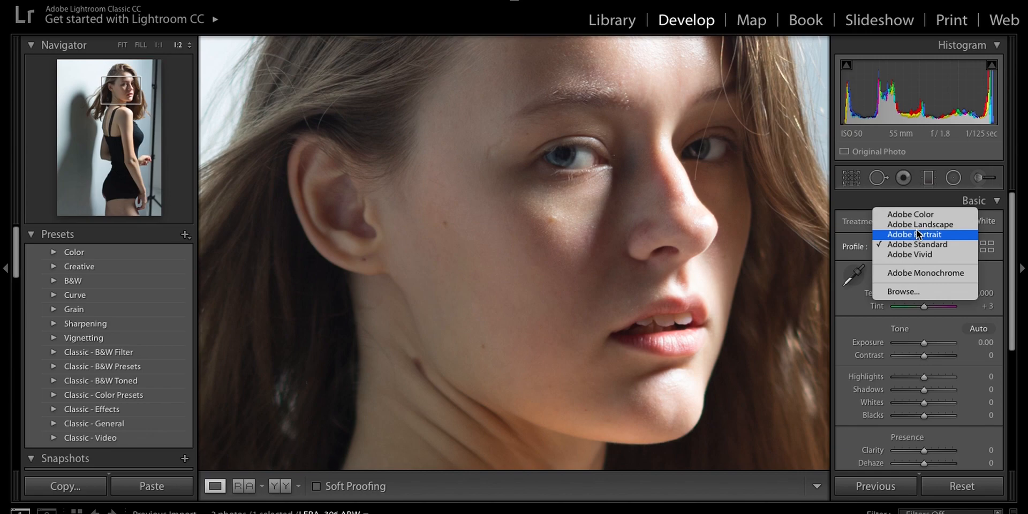
left_click(918, 227)
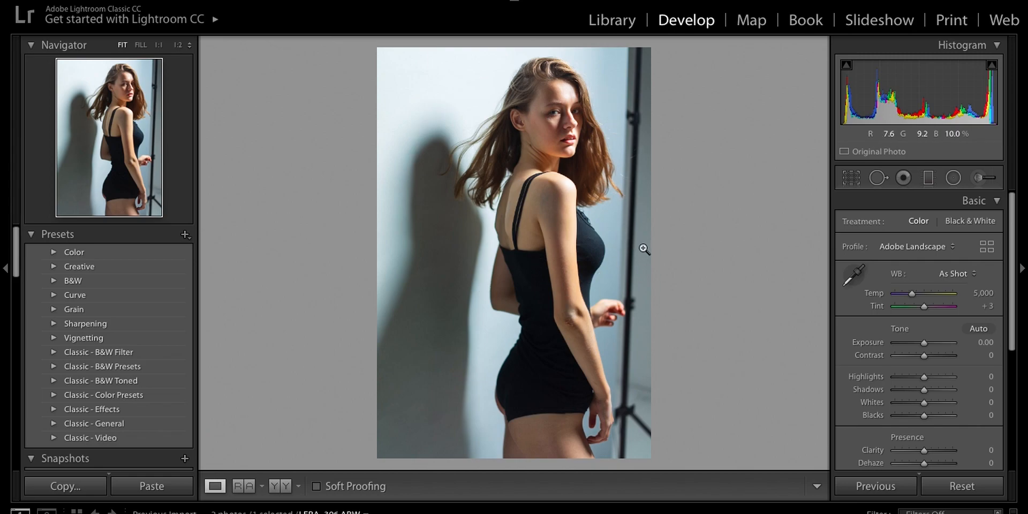
- Set a custom white balance by sampling the bright wall beside the model's head as the target neutral
left_click(855, 275)
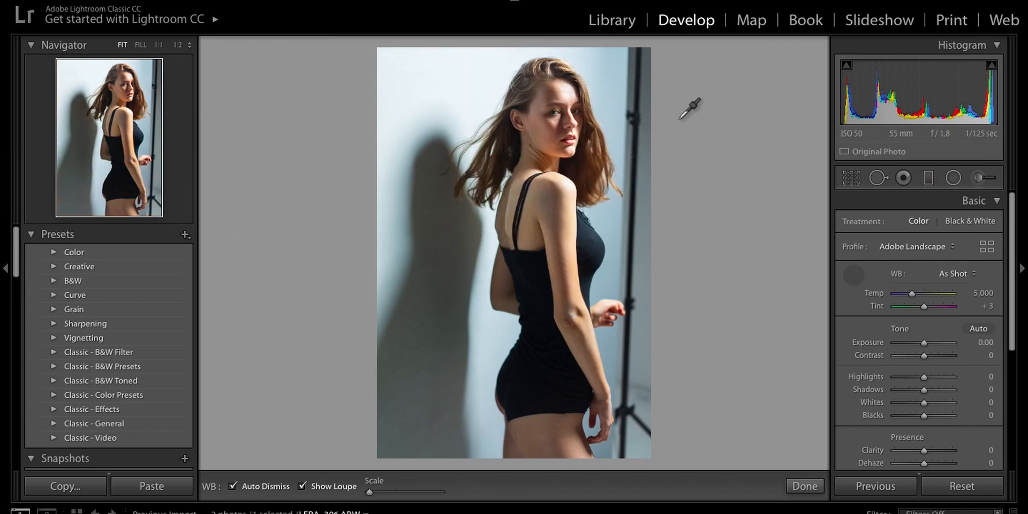
left_click(453, 81)
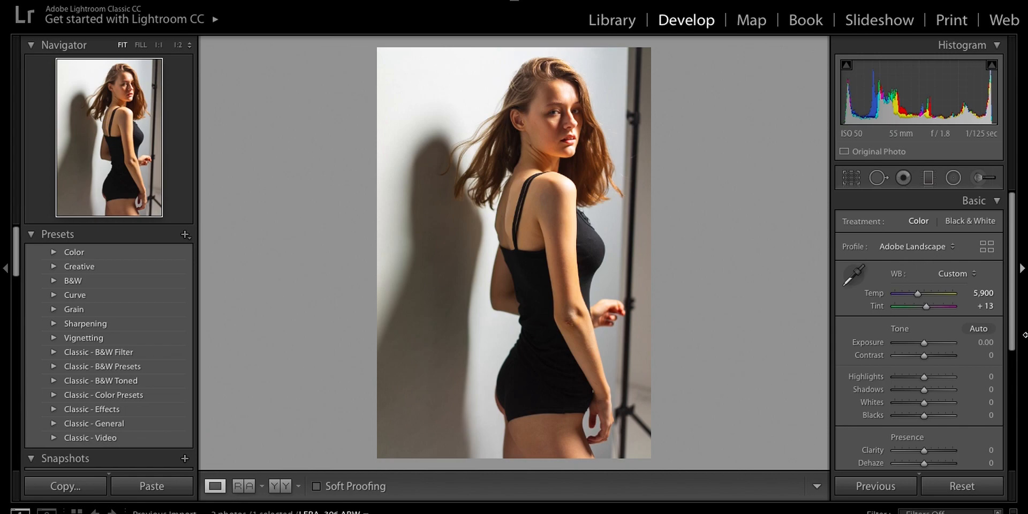
- Compare Adobe Portrait, Adobe Standard and Adobe Vivid on the white-balanced photo, then return to the Adobe Landscape profile
left_click(946, 247)
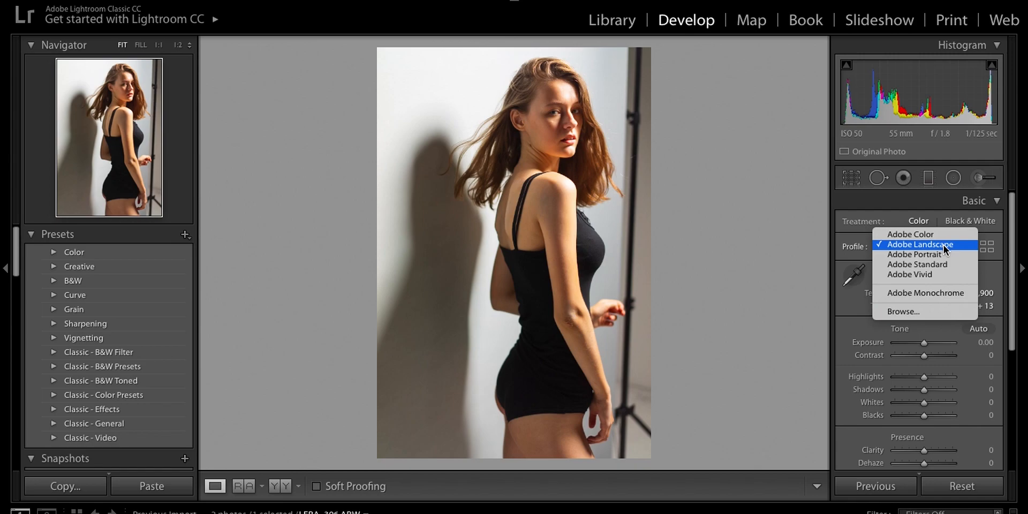
left_click(941, 255)
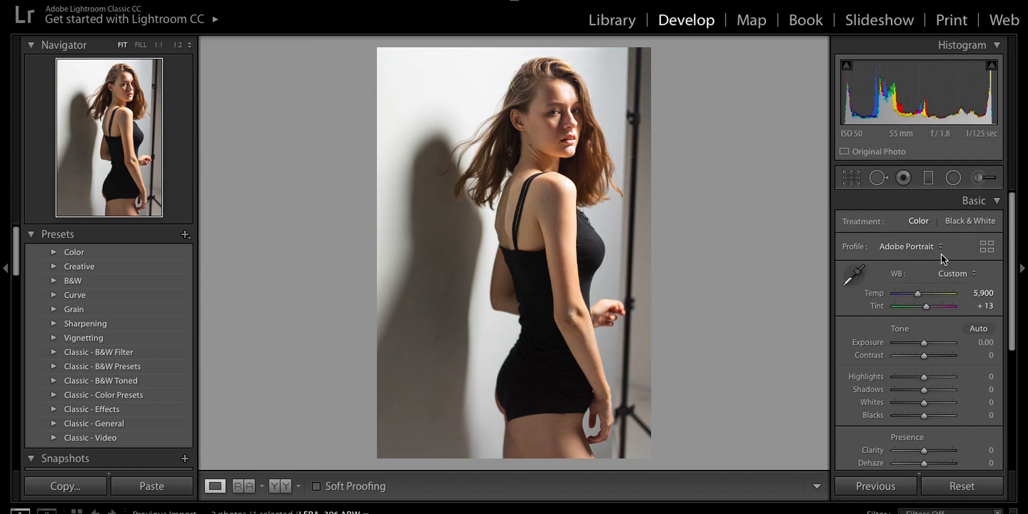
left_click(936, 246)
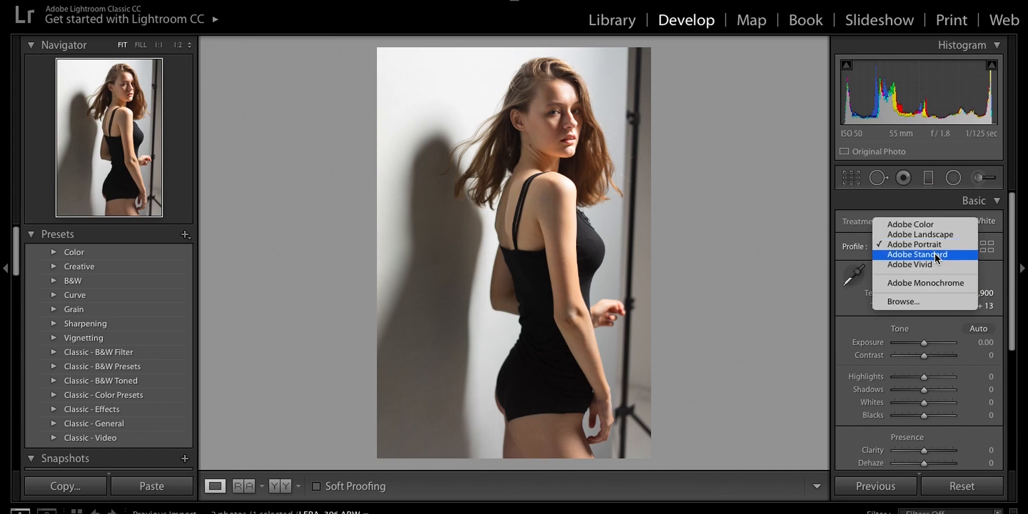
left_click(935, 254)
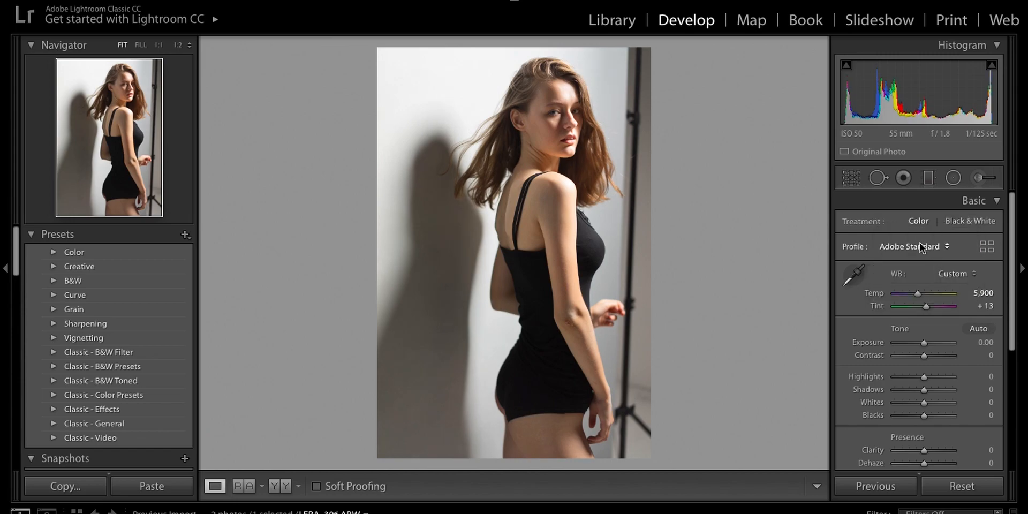
left_click(920, 244)
left_click(919, 251)
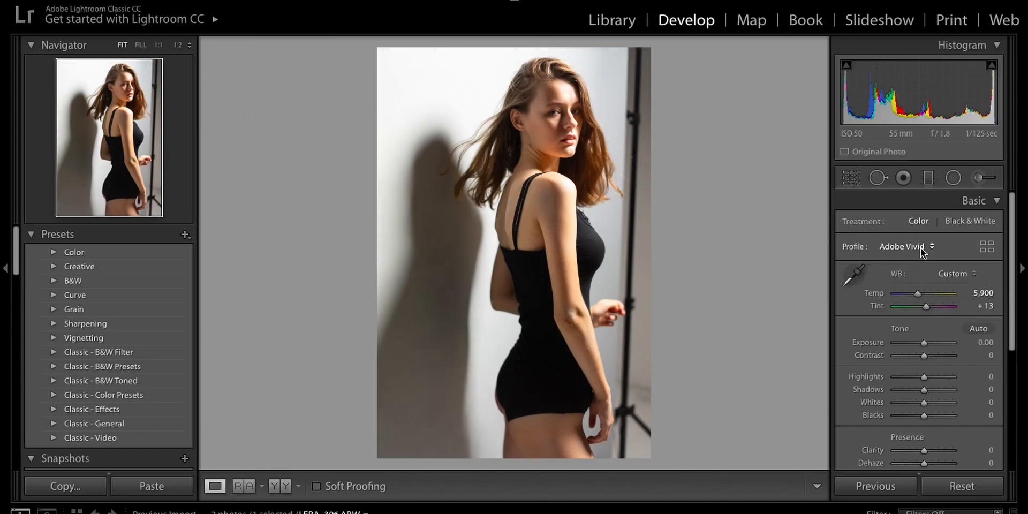
left_click(920, 245)
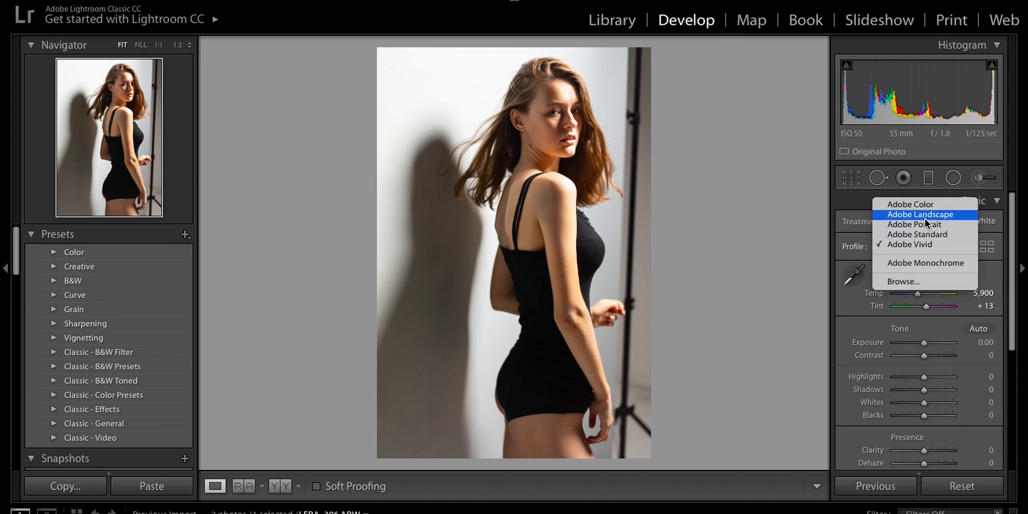
left_click(923, 215)
- Examine the hair and skin tones up close, then apply the Adobe Portrait profile and check the skin
left_click(547, 120)
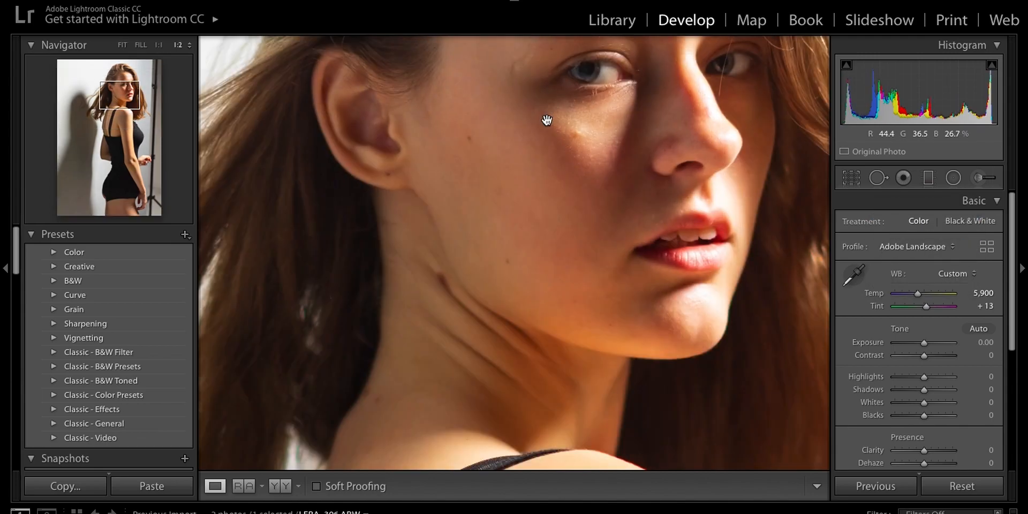
scroll(505, 191, "left", 5)
scroll(505, 192, "up", 2)
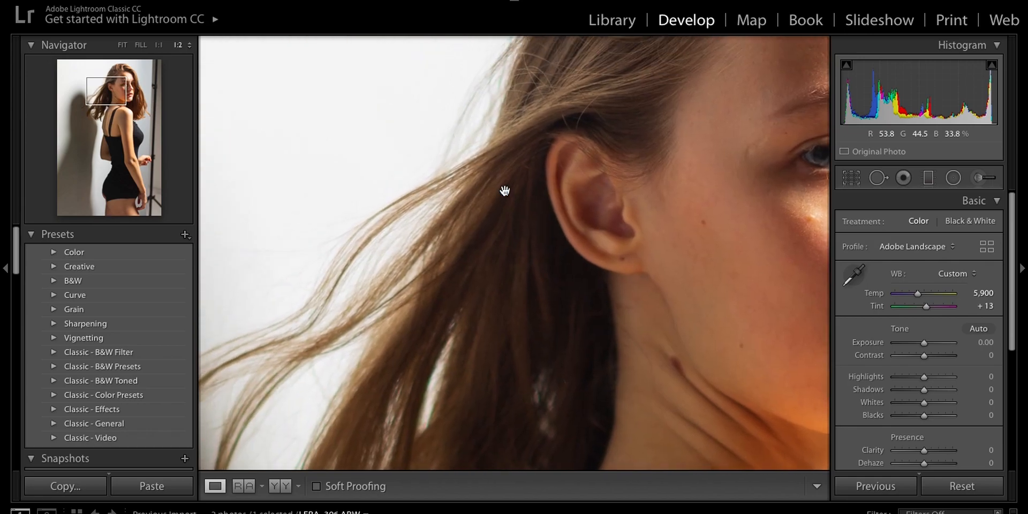
scroll(504, 191, "down", 1)
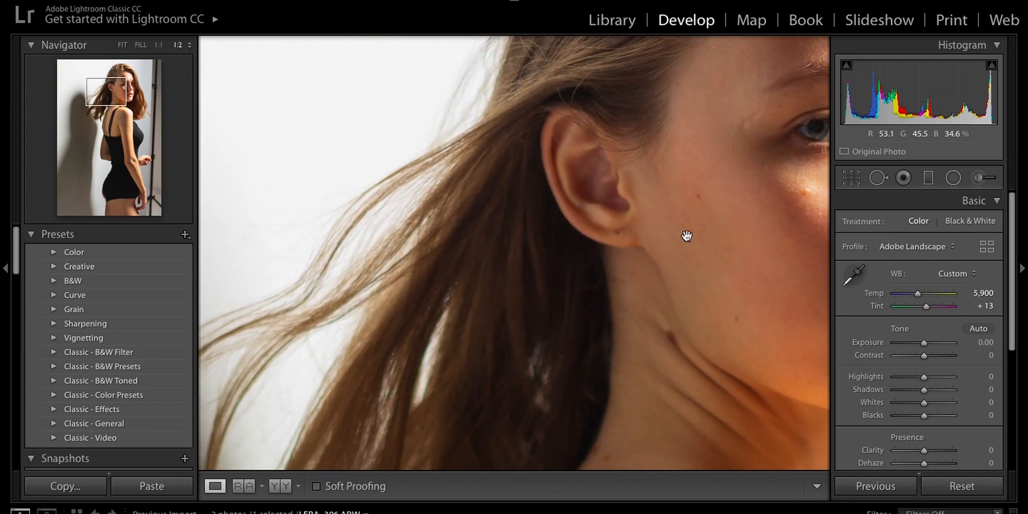
scroll(686, 237, "right", 10)
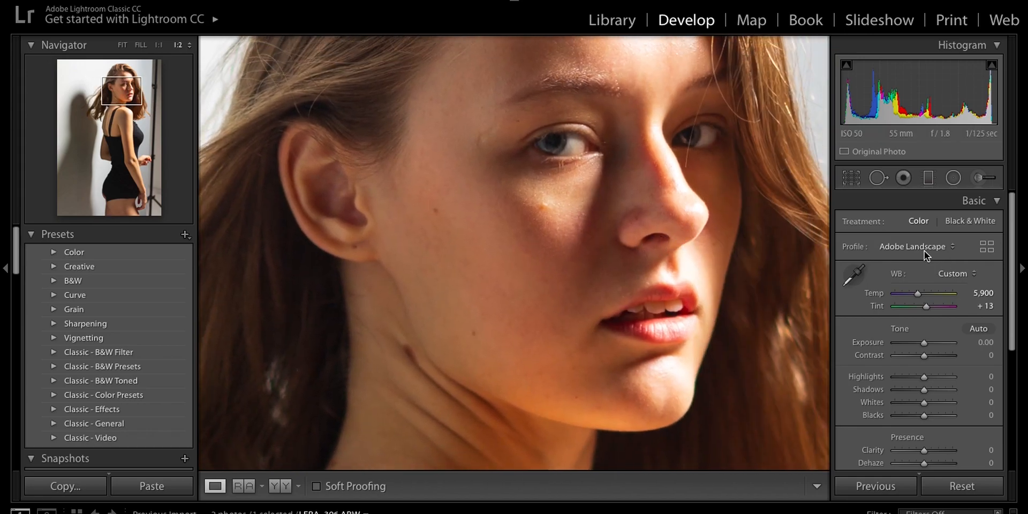
left_click(924, 249)
left_click(921, 252)
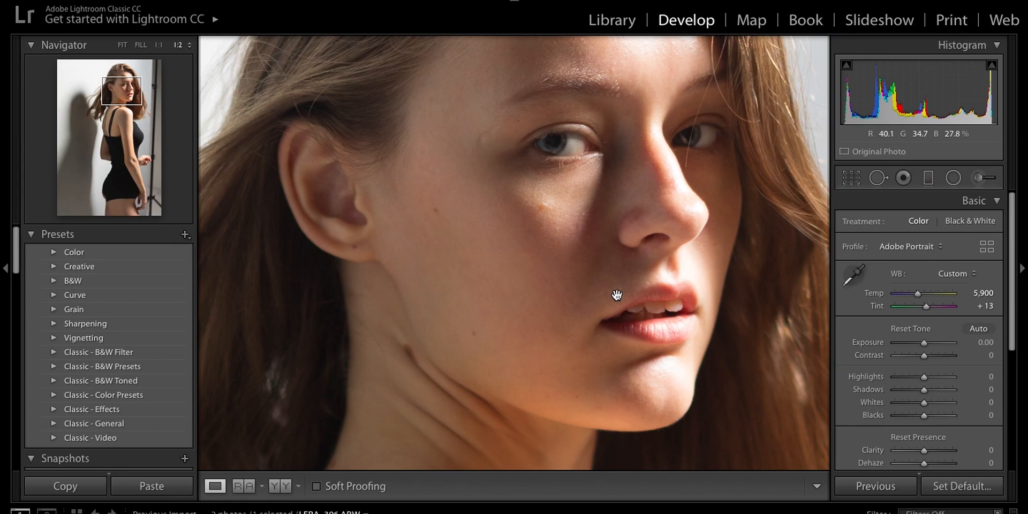
left_click(588, 289)
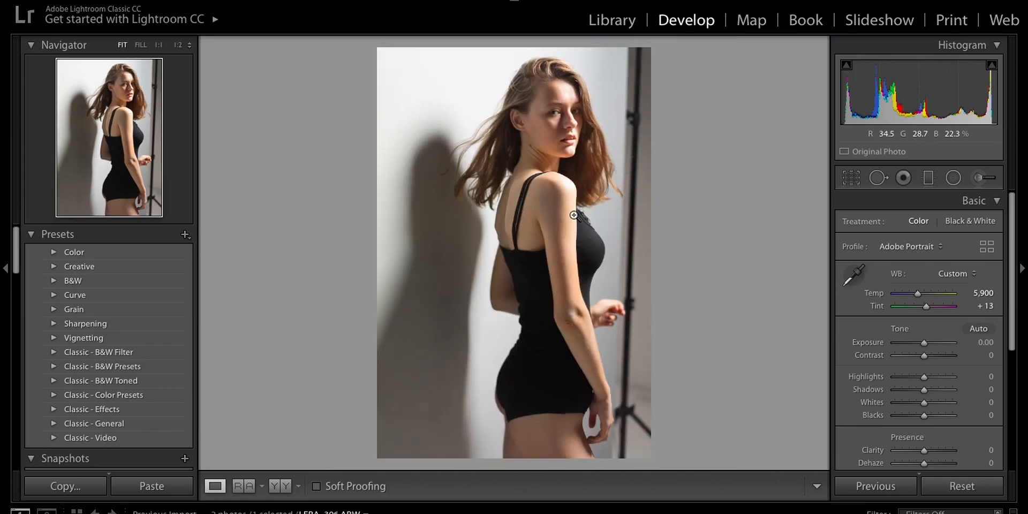
left_click(552, 142)
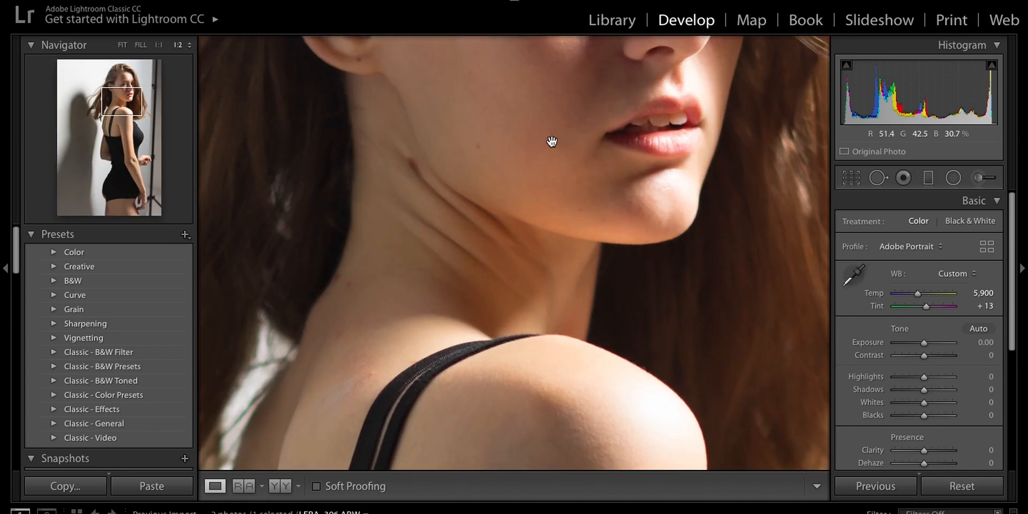
- Resample the white balance from the wall just right of the head, then from the bright wall left of the model
left_click(551, 141)
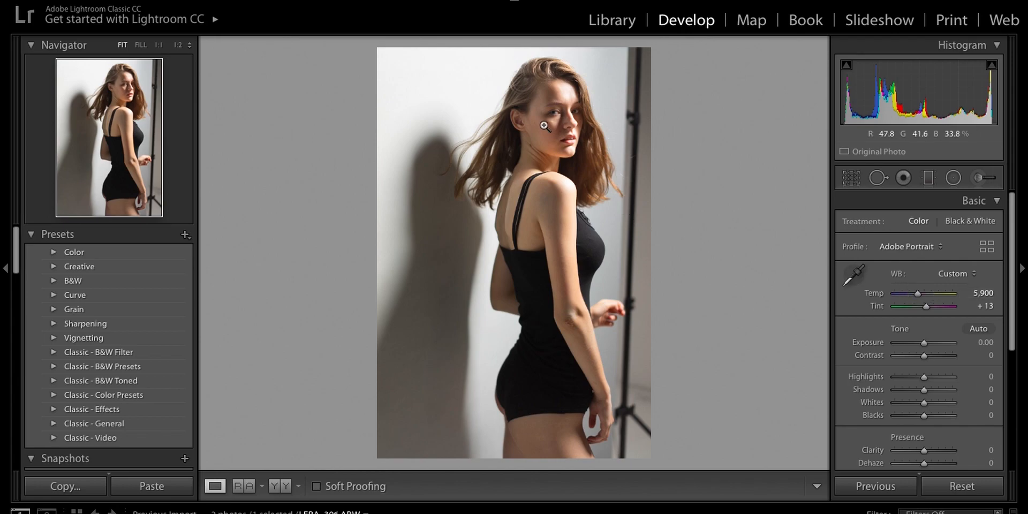
left_click_drag(544, 126, 564, 167)
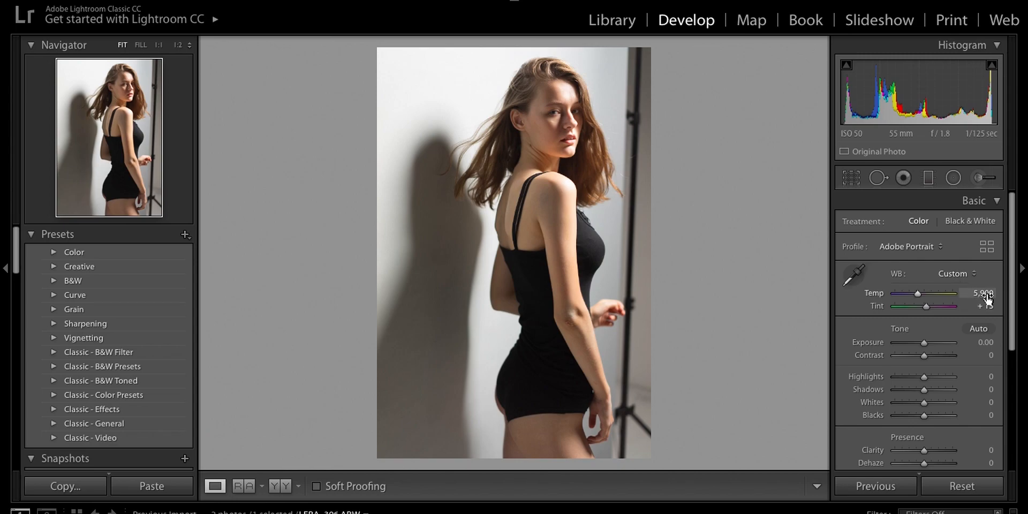
left_click(851, 274)
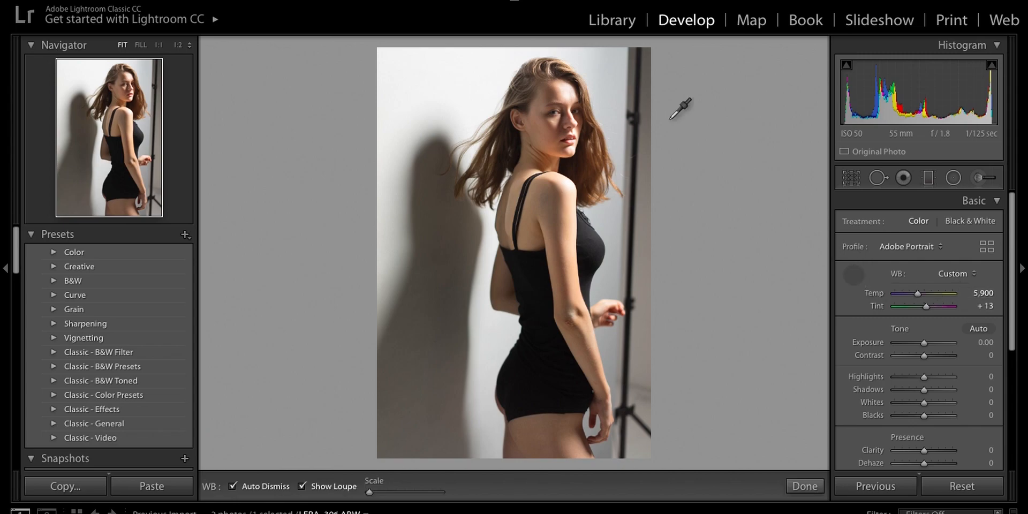
left_click(606, 83)
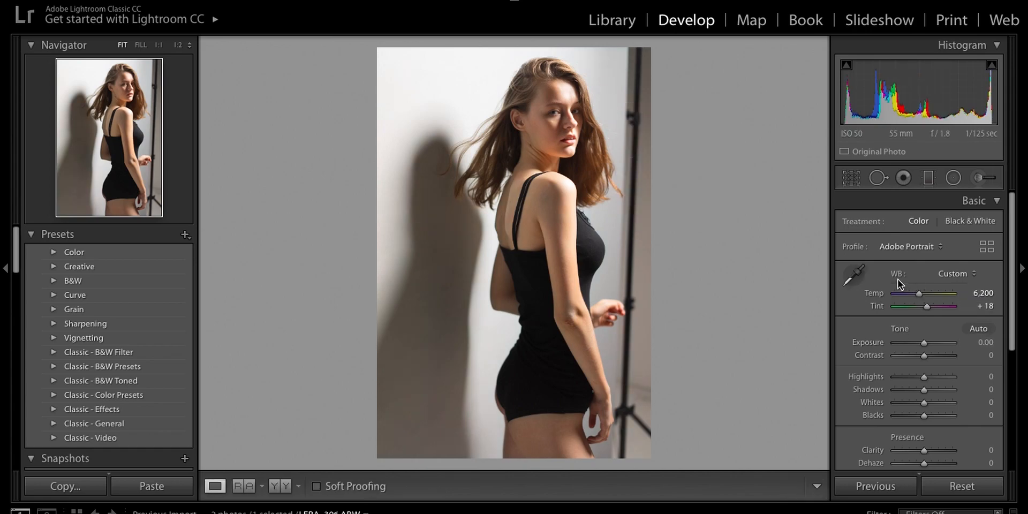
left_click(854, 274)
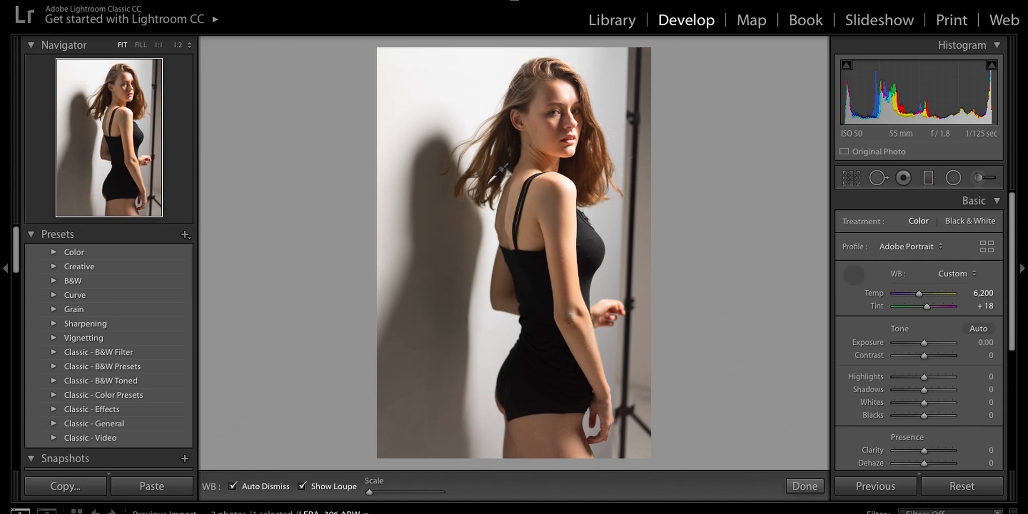
left_click(408, 104)
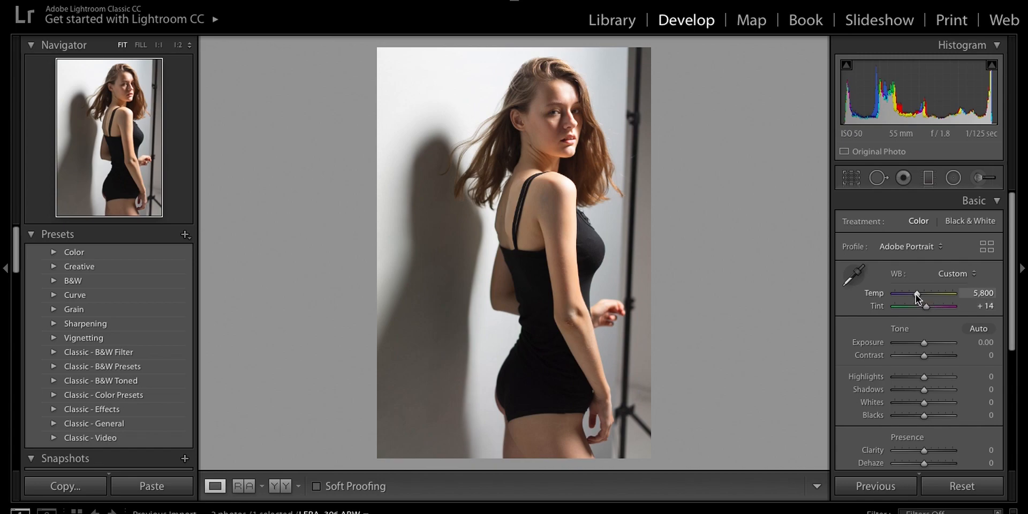
- Cool the temperature to 5,288, then reset the white balance by sampling the bright wall above the model's shadow as the target neutral
mouse_move(916, 294)
left_mouse_down()
mouse_move(927, 294)
mouse_move(914, 295)
left_mouse_up()
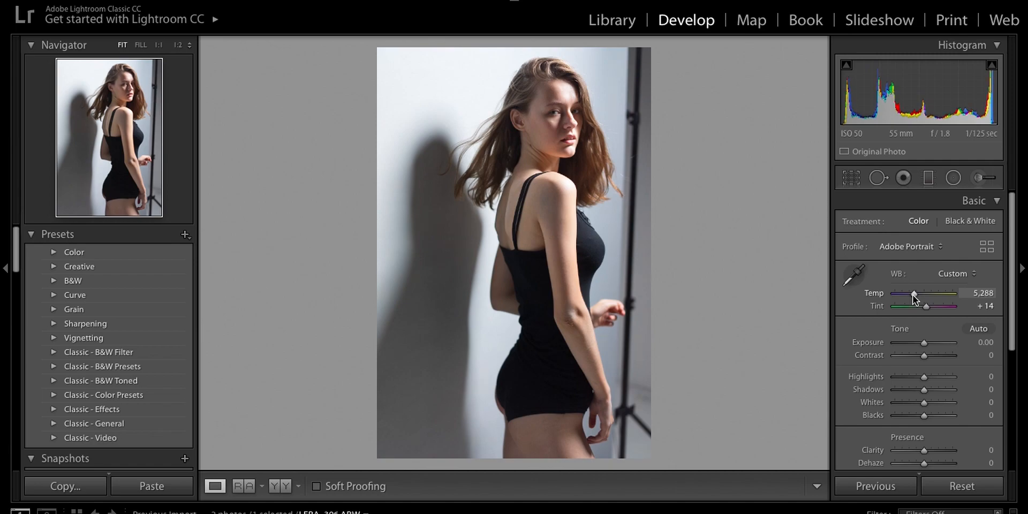
left_click(845, 274)
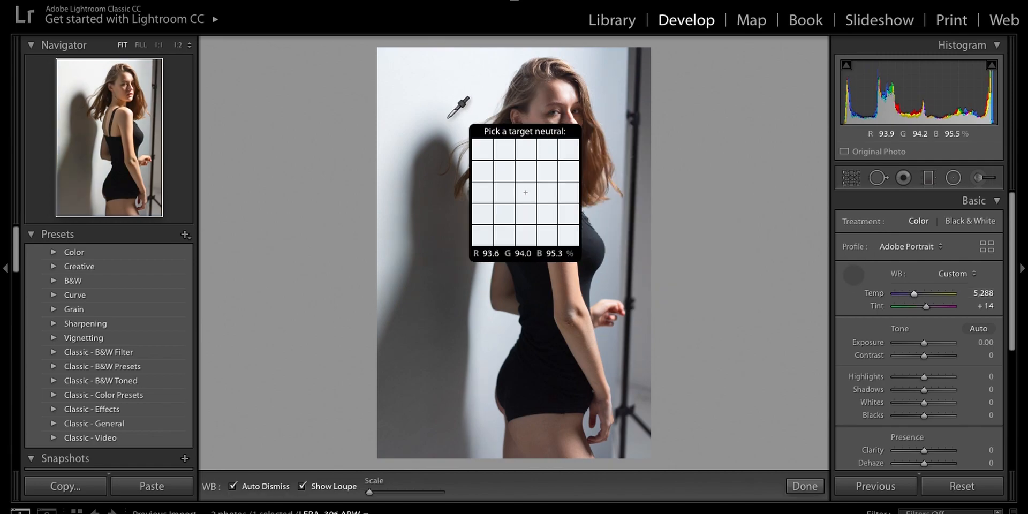
left_click(397, 127)
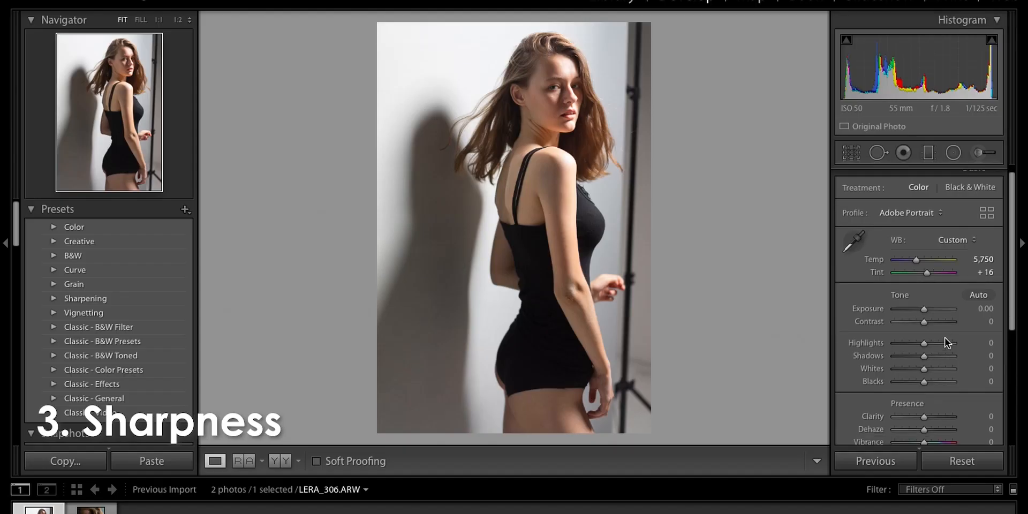
- Open the Detail settings and set the sharpening Amount to 0
scroll(947, 343, "down", 5)
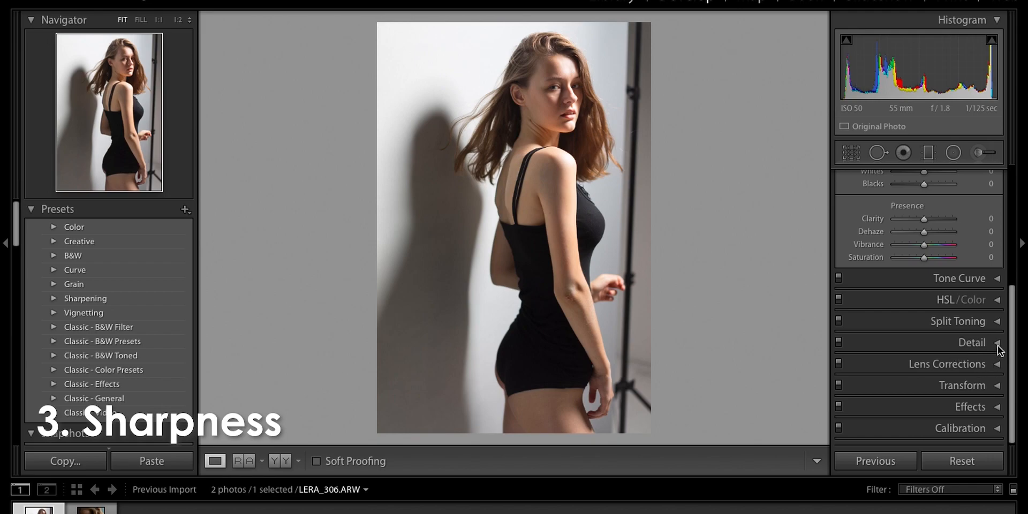
left_click(997, 345)
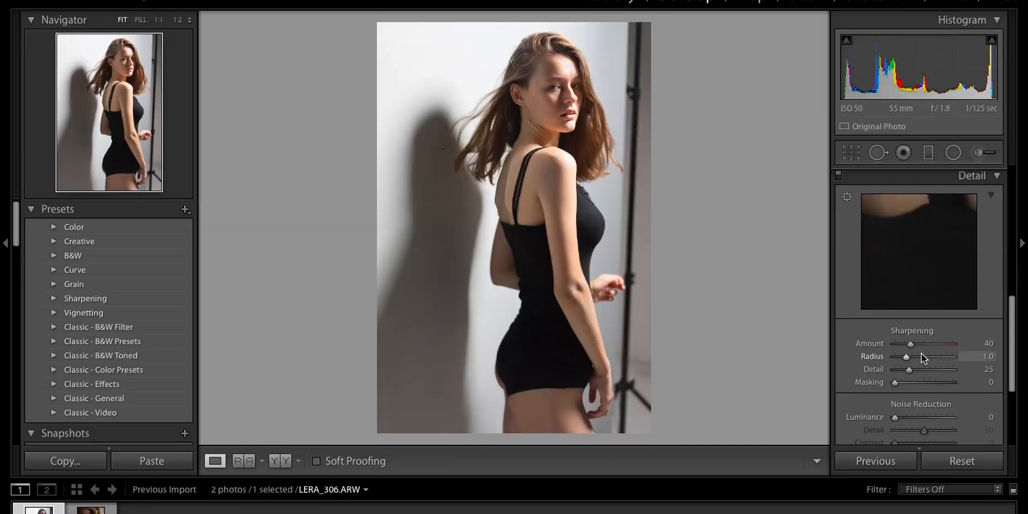
left_click_drag(910, 347, 884, 350)
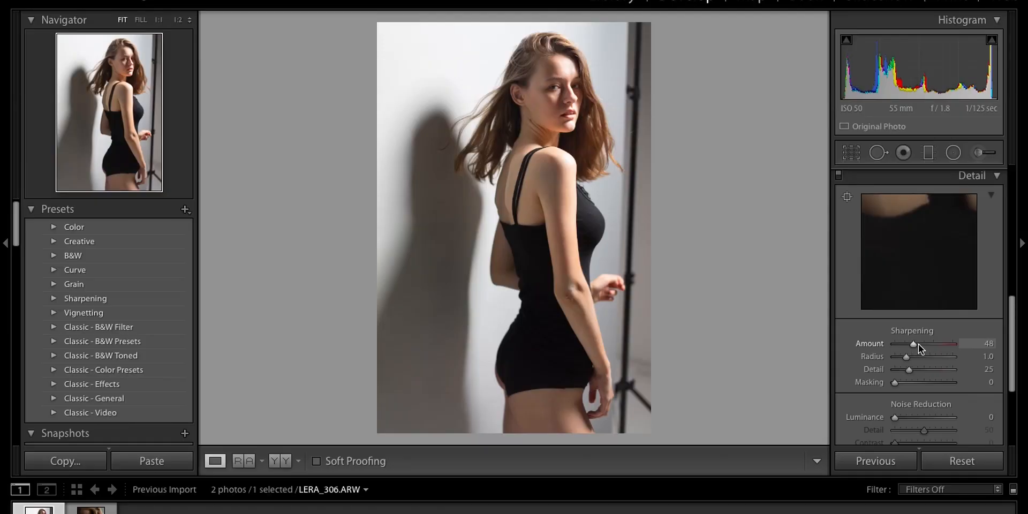
left_click_drag(918, 343, 892, 344)
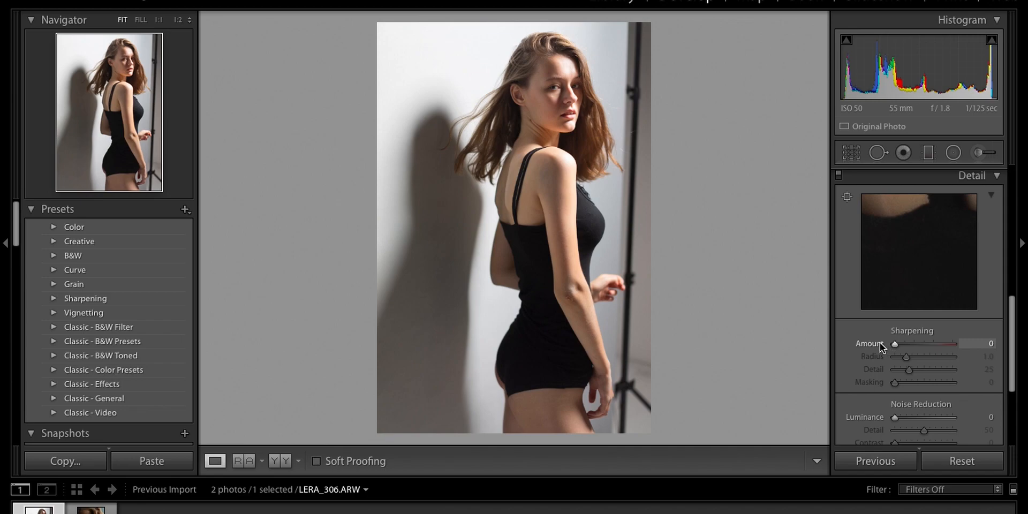
- Compare sharpening amounts 40 and 0 on a close-up of the face, leaving the Amount at 0
left_click(554, 84)
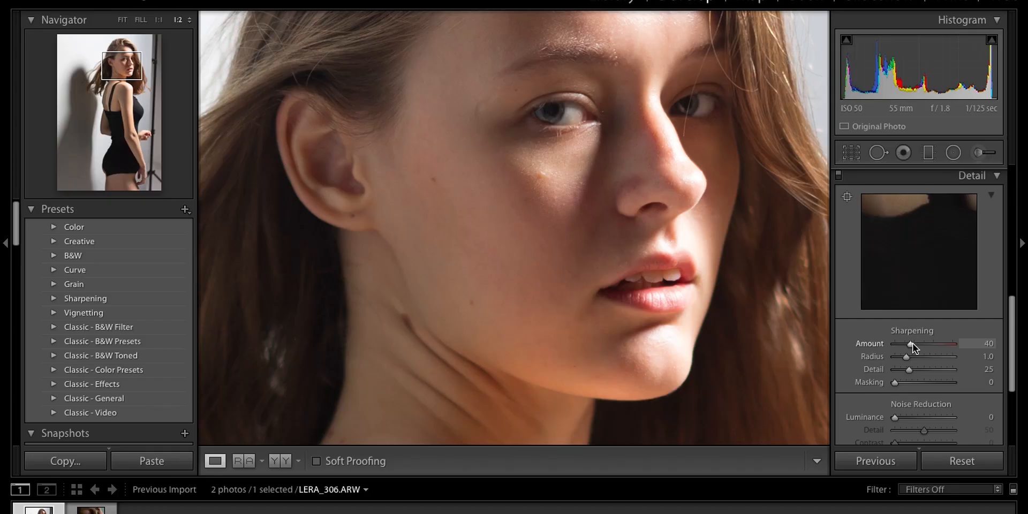
left_click_drag(912, 345, 883, 351)
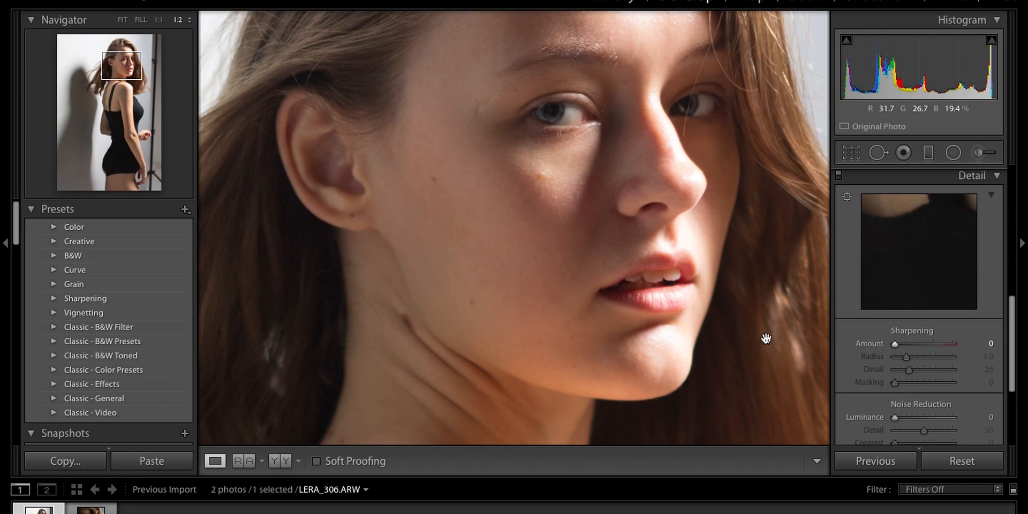
left_click(604, 243)
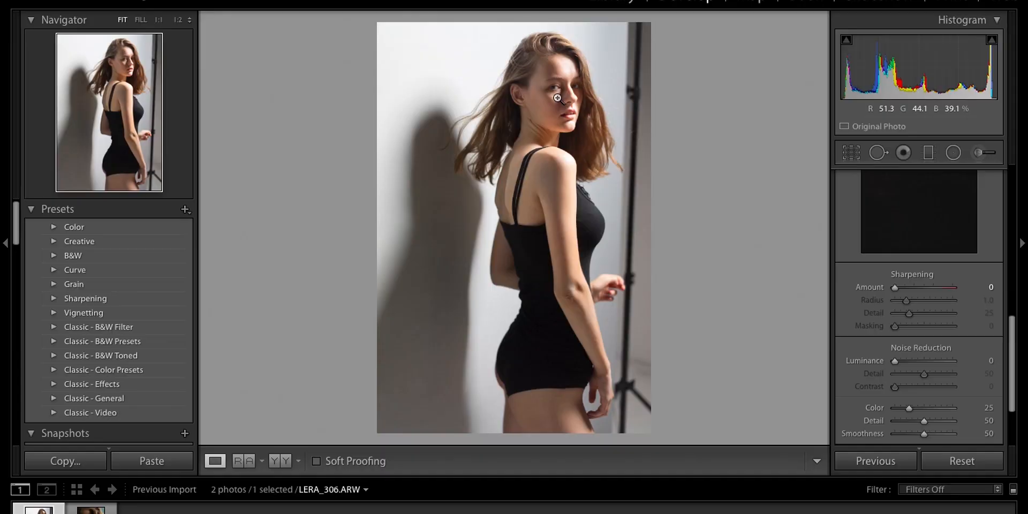
- Examine the skin, forehead and eye area at several magnifications to judge texture and noise, ending at 1:1 on the eyes
left_click(558, 103)
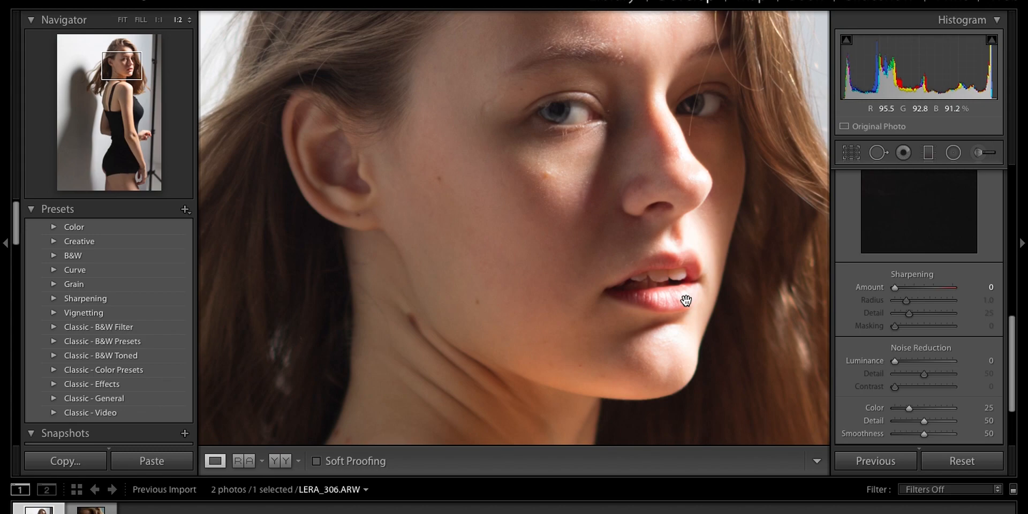
left_click_drag(687, 284, 687, 301)
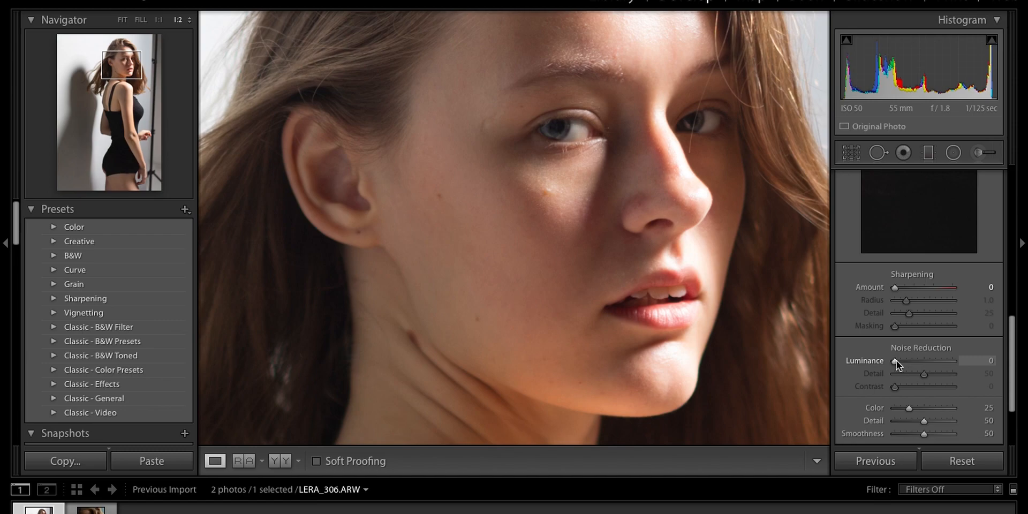
left_click_drag(557, 112, 559, 208)
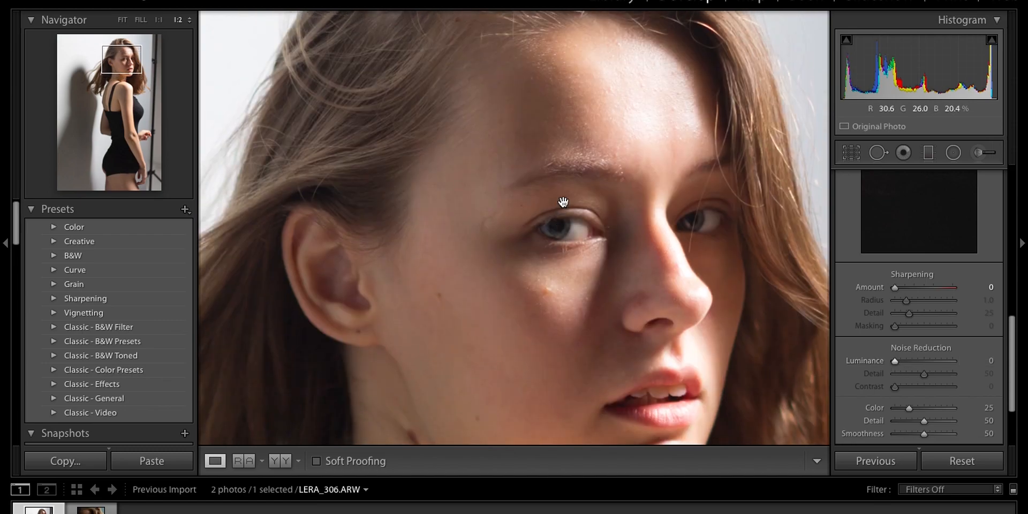
left_click(545, 189)
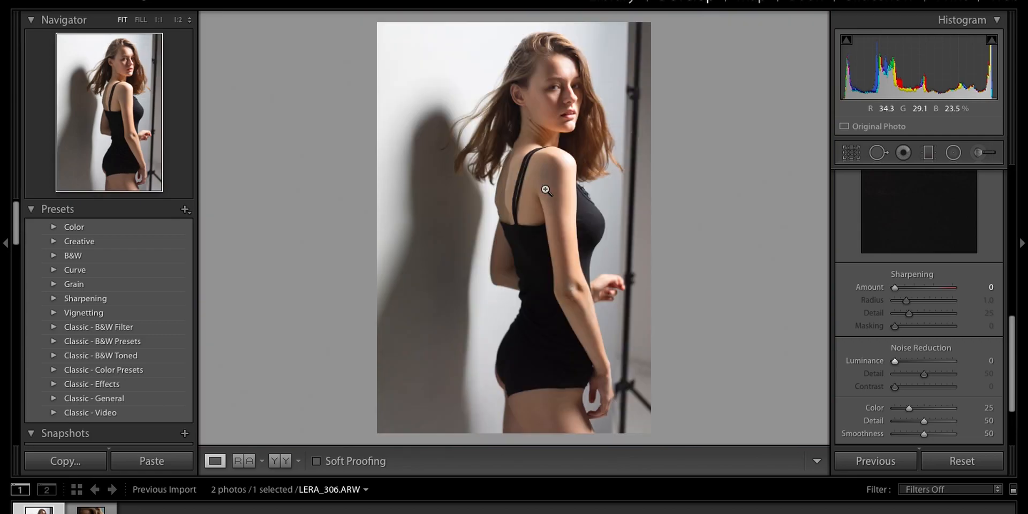
left_click(535, 88)
key("ctrl+equal")
key("ctrl+equal")
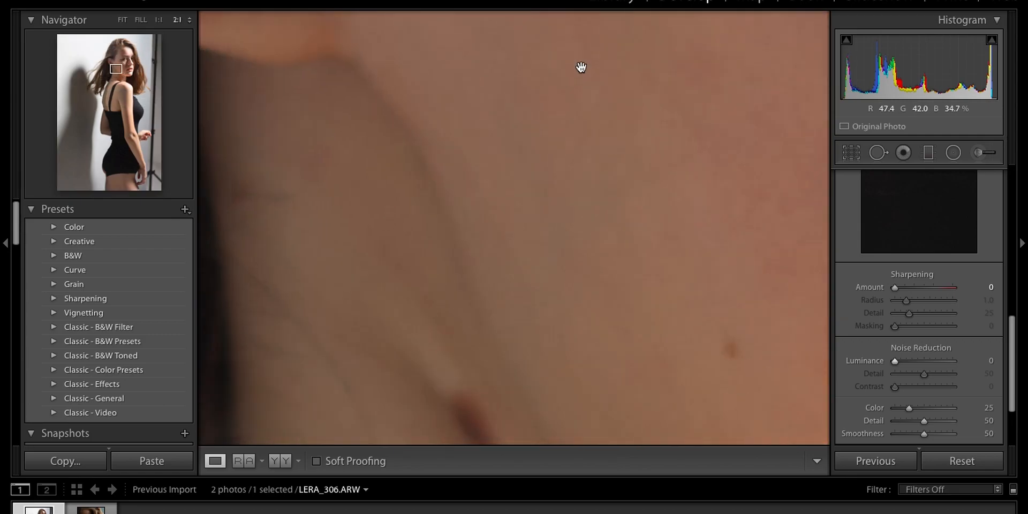
key("ctrl+minus")
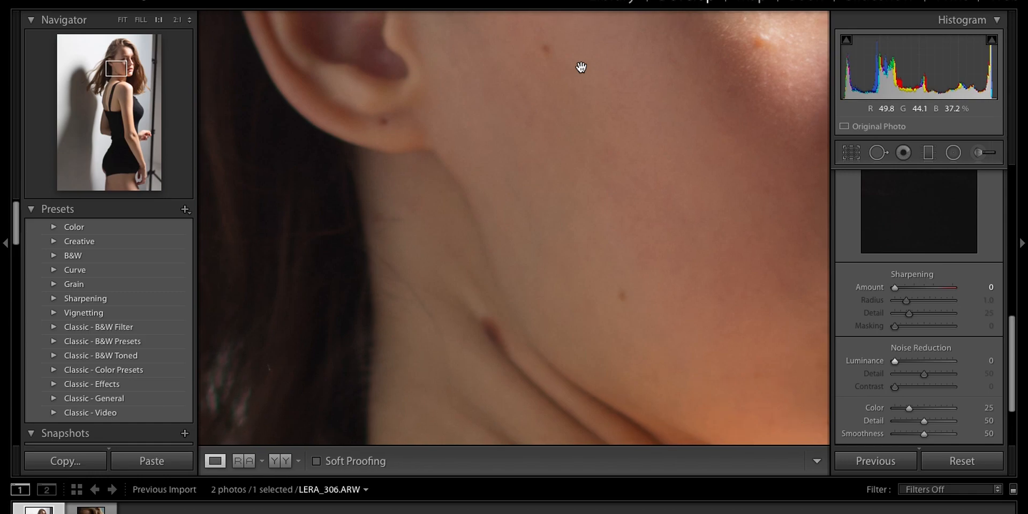
left_click_drag(581, 67, 296, 459)
left_click_drag(475, 224, 477, 236)
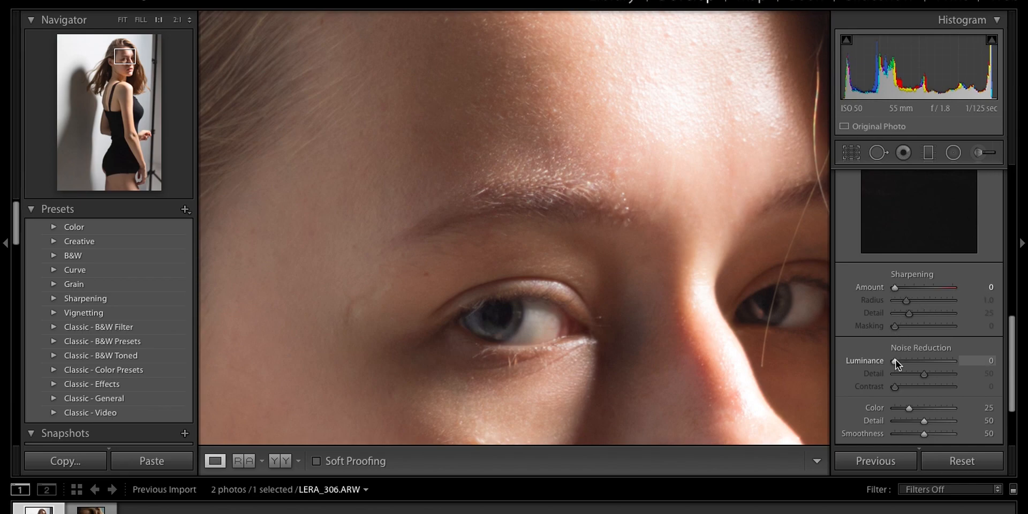
- Try luminance noise reduction at 54 on the eye area, reset it to 0, and raise it again
left_click_drag(895, 362, 920, 360)
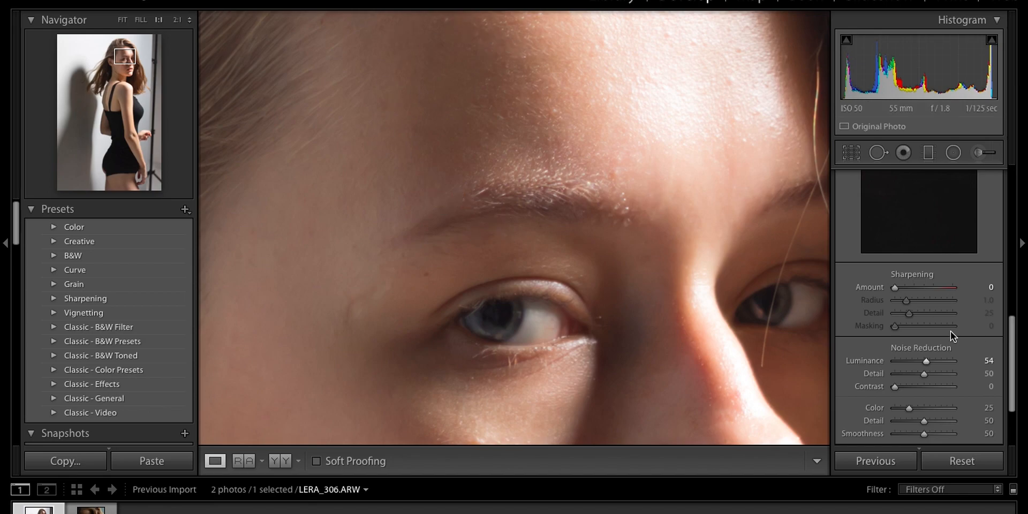
double_click(927, 360)
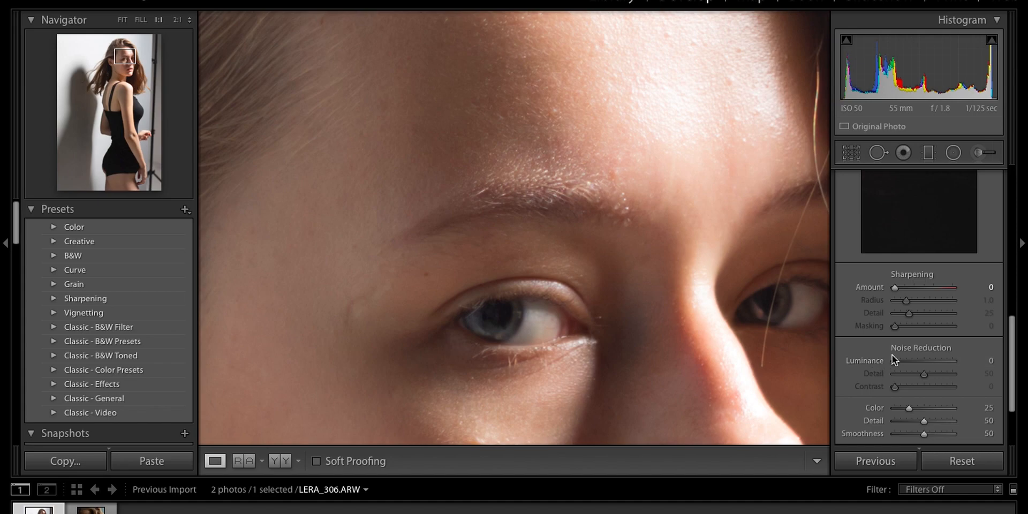
left_click_drag(894, 360, 922, 363)
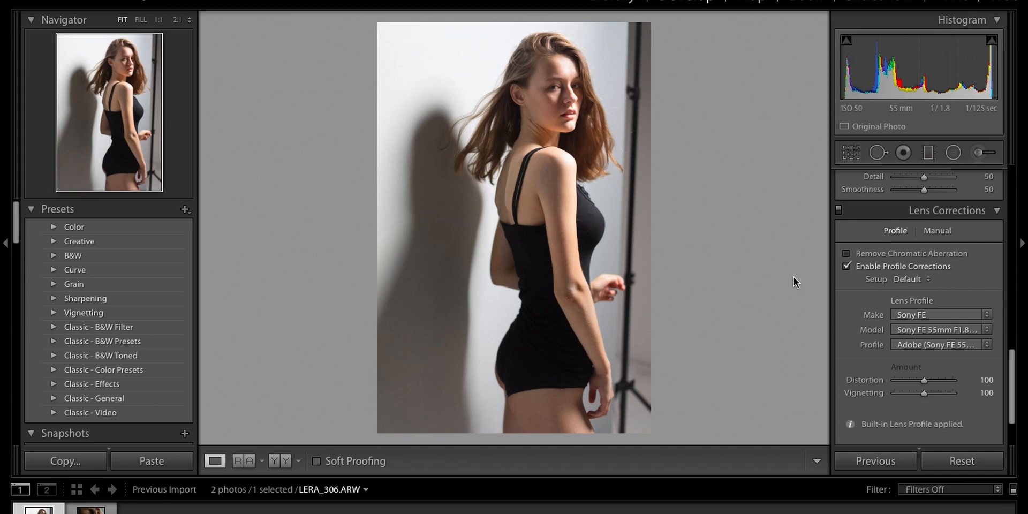
- Compare the portrait with lens profile corrections off and on, both close up and in full, leaving the corrections enabled
left_click(564, 94)
key("ctrl+minus")
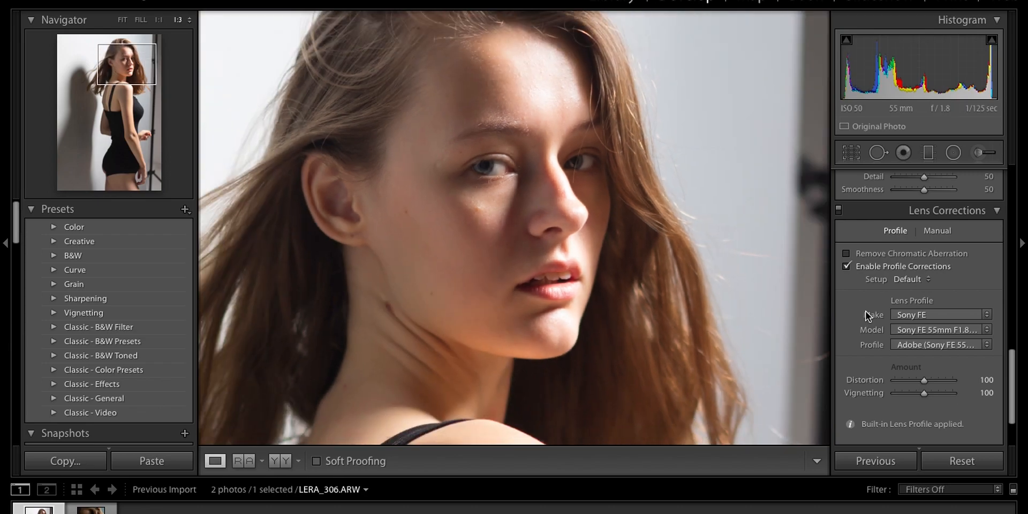
left_click(846, 266)
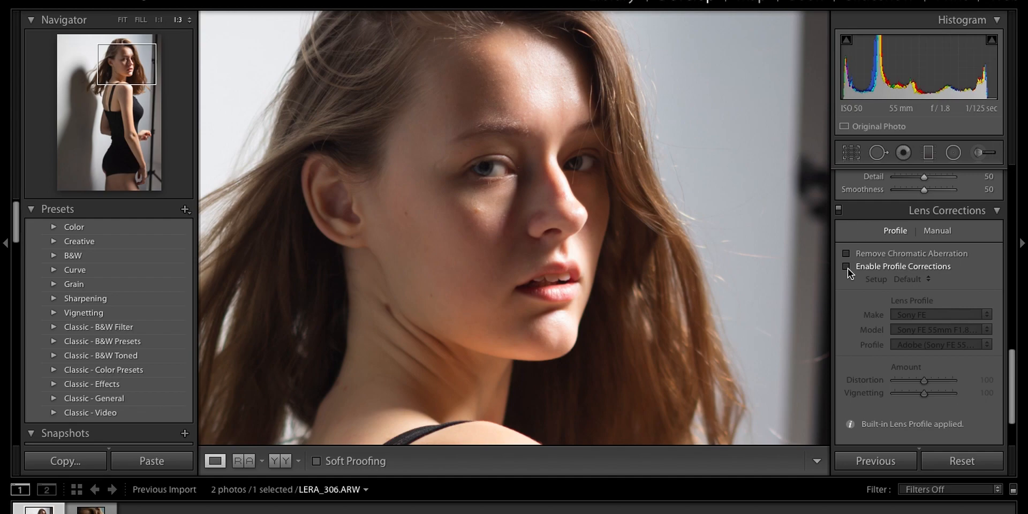
left_click(847, 267)
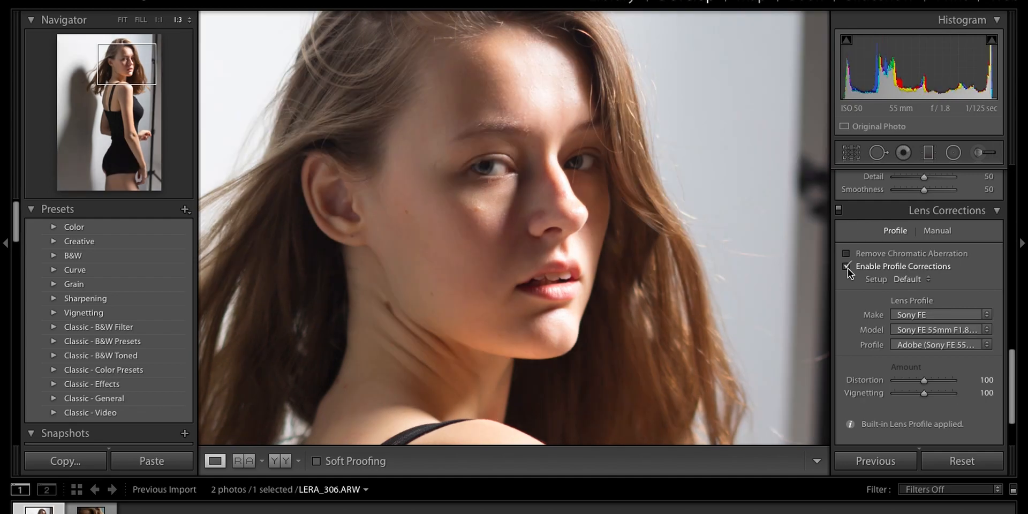
left_click(538, 290)
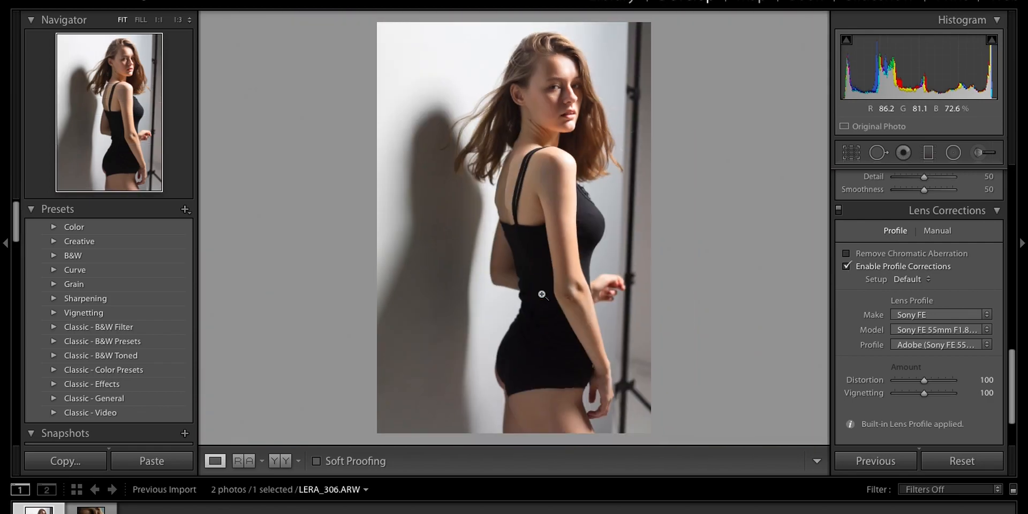
left_click(846, 266)
left_click(846, 266)
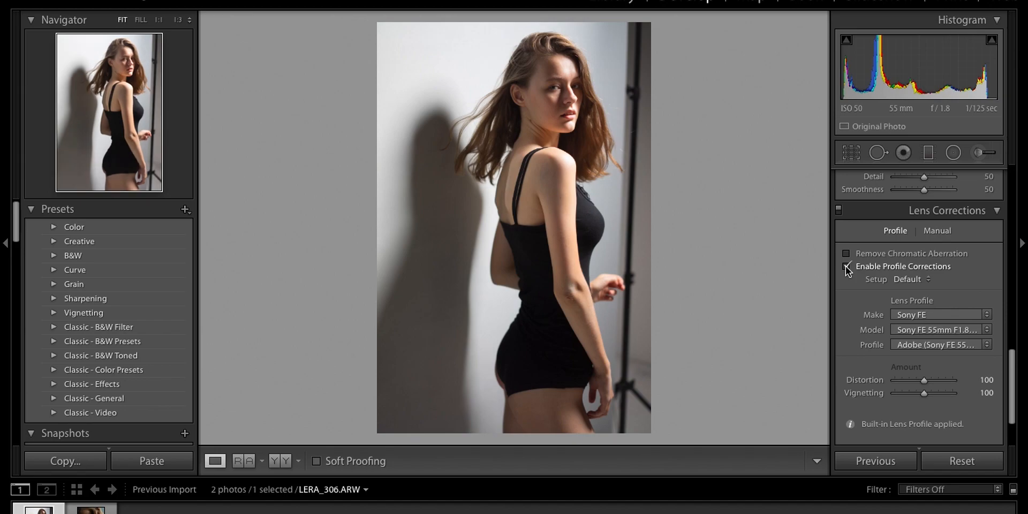
left_click(846, 266)
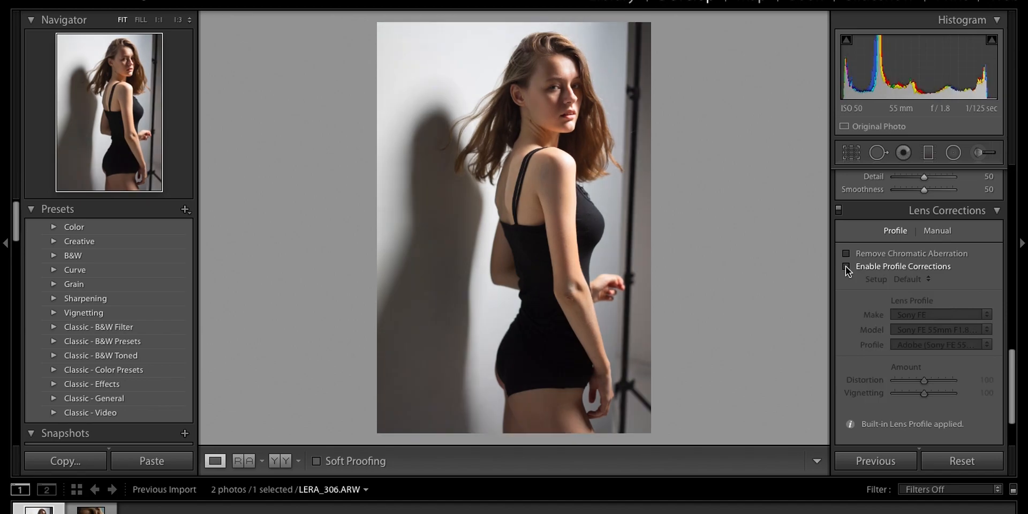
left_click(846, 265)
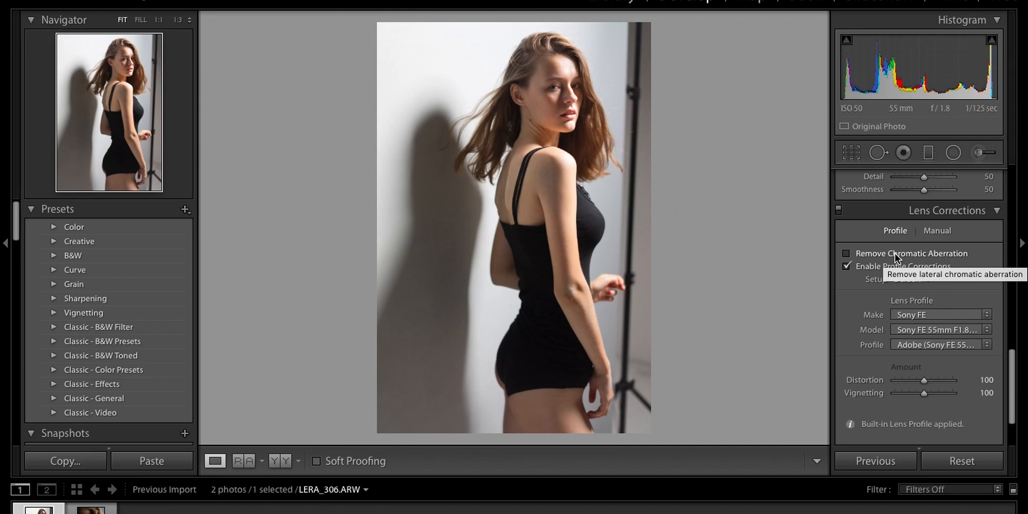
- Inspect the hair and face edges up close and enable Remove Chromatic Aberration
left_click(558, 94)
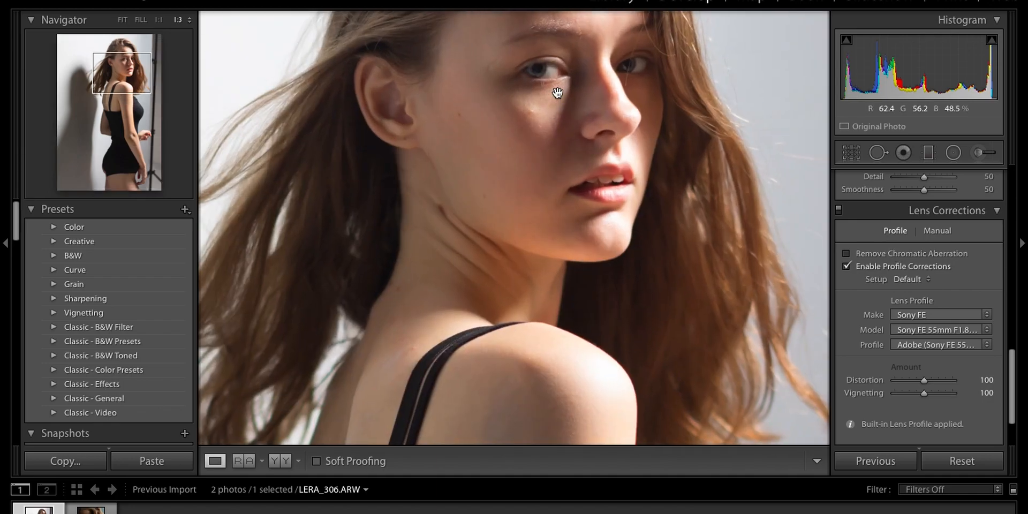
scroll(557, 93, "up", 3)
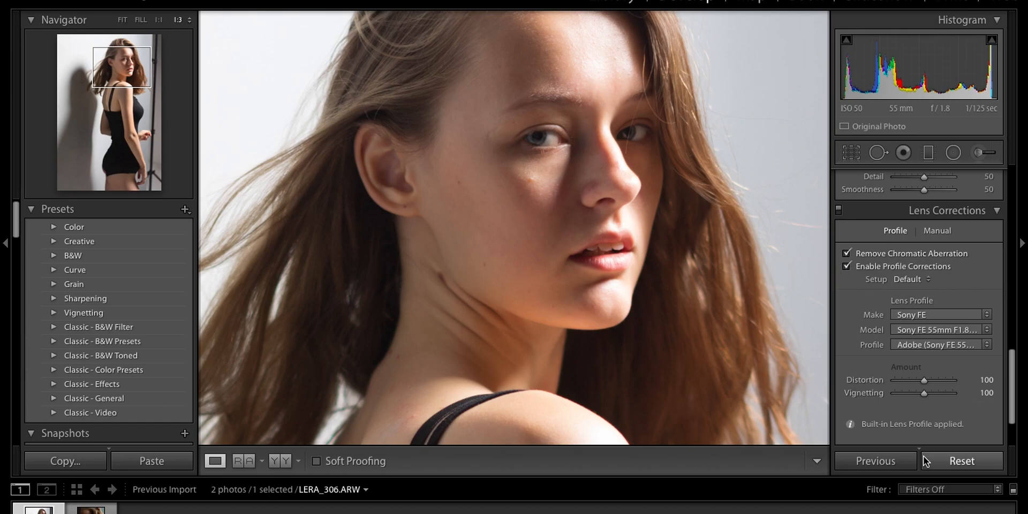
left_click(612, 363)
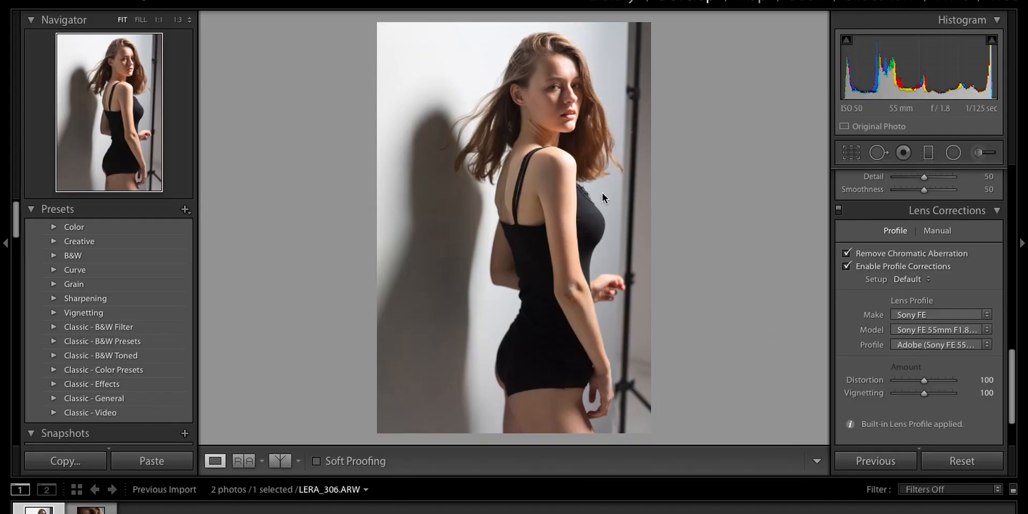
- Compare the original and edited photo in left/right split and top/bottom split views, ending on the side-by-side before/after view
left_click(278, 460)
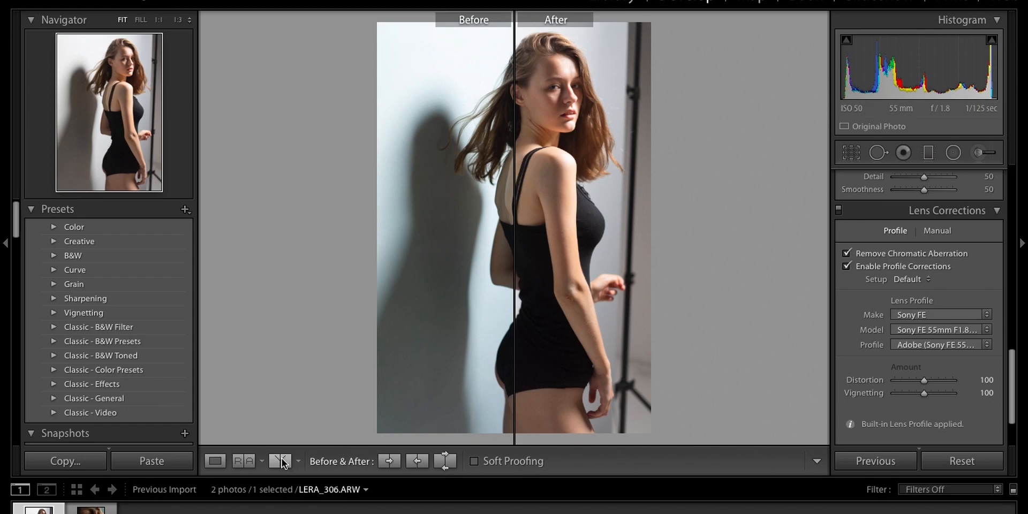
left_click(278, 461)
left_click(278, 460)
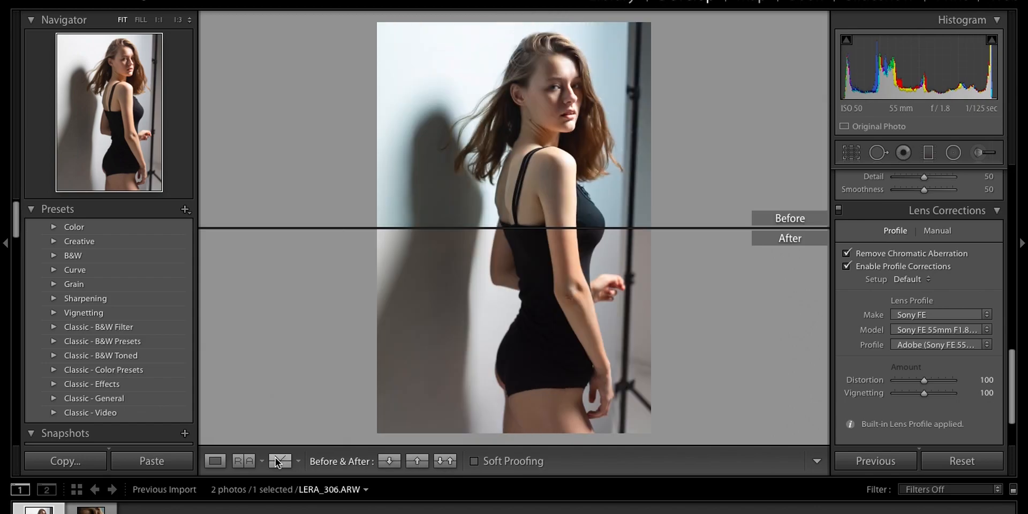
left_click(278, 461)
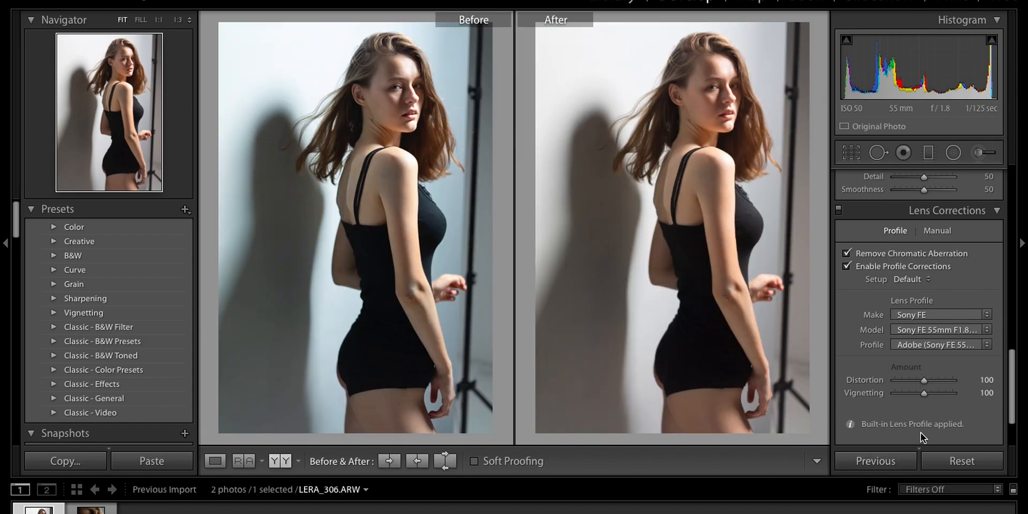